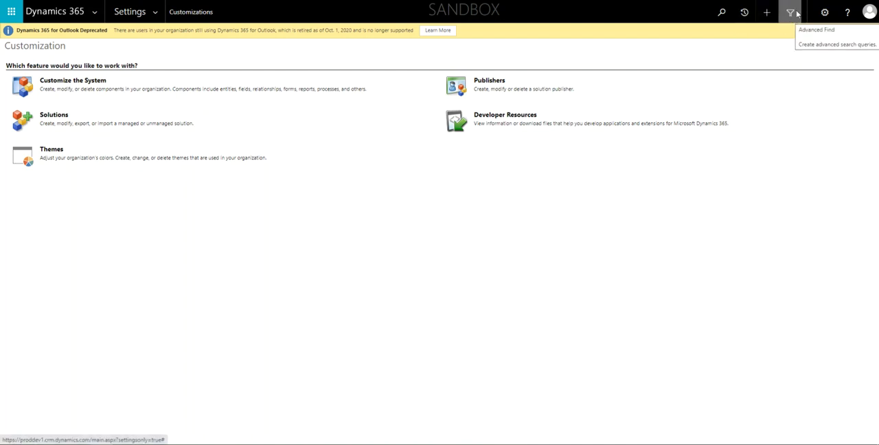
Open Advanced Find and show the results for Accounts using the Phone Scrub Debug saved view
left_click(790, 13)
left_click_drag(115, 46, 544, 54)
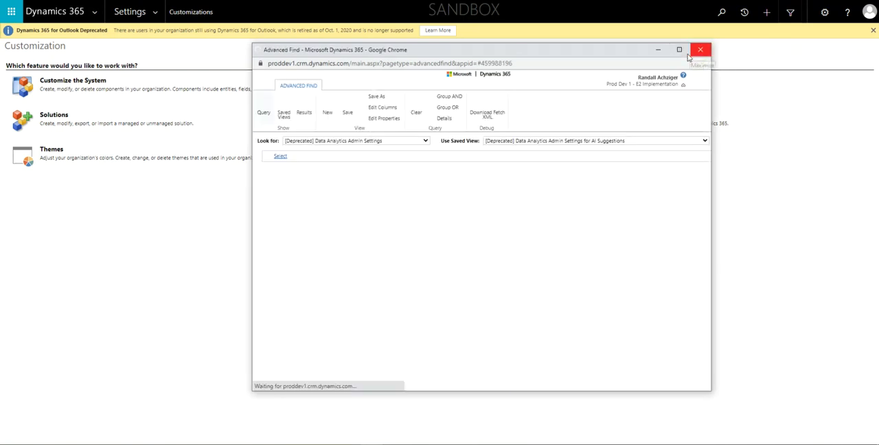
left_click(425, 141)
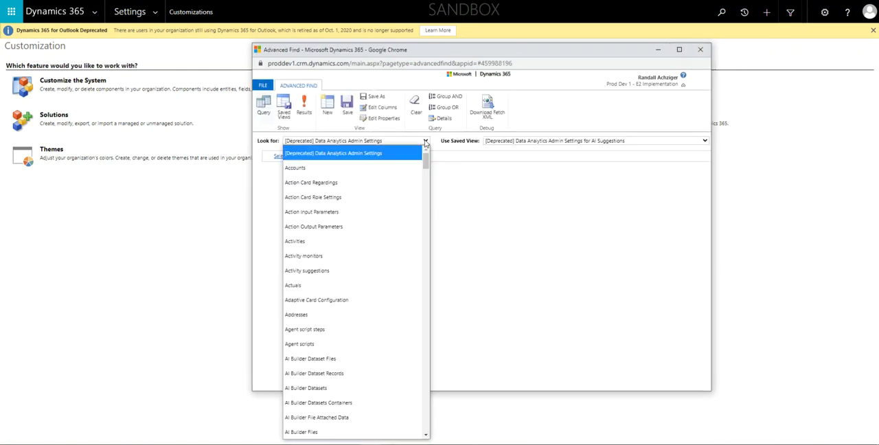
left_click(328, 169)
left_click(505, 142)
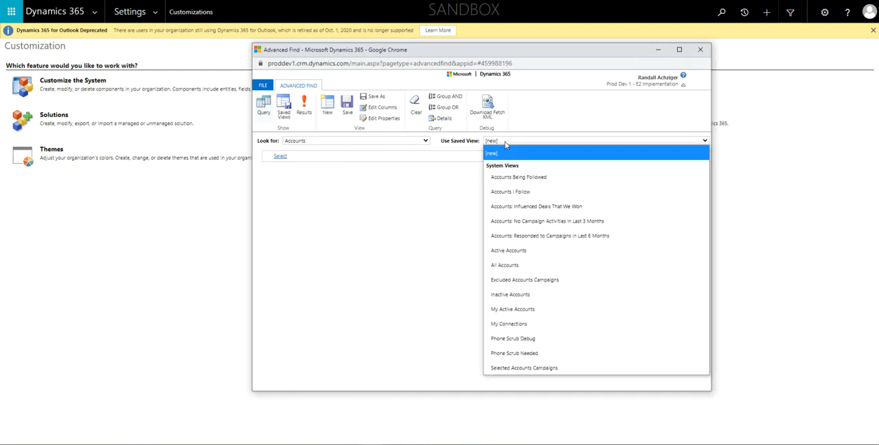
left_click(514, 338)
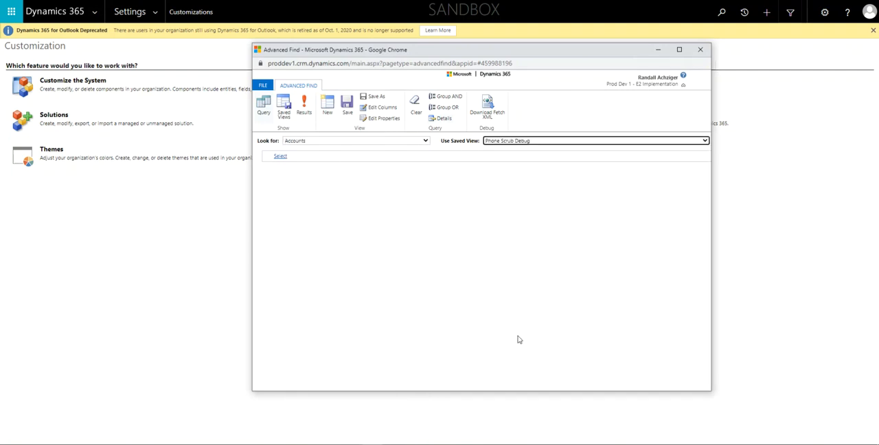
left_click(305, 111)
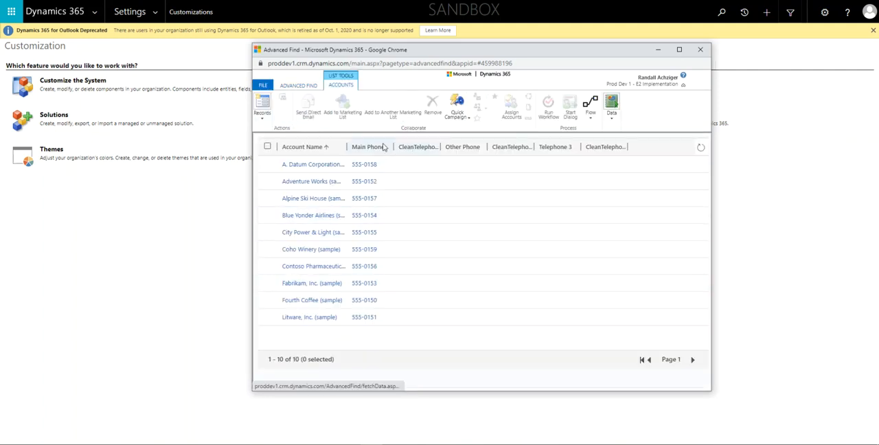
Rerun the Phone Scrub Debug query from its definition and widen the CleanTelephone0 and CleanTelephone1 result columns
left_click(304, 87)
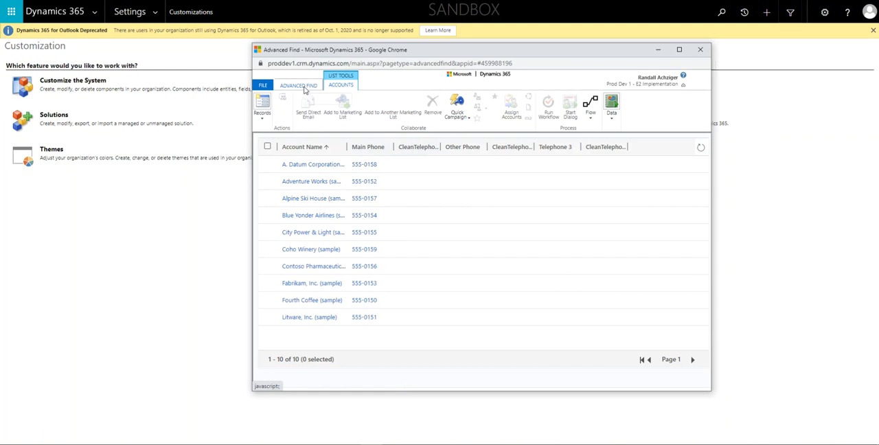
left_click(527, 142)
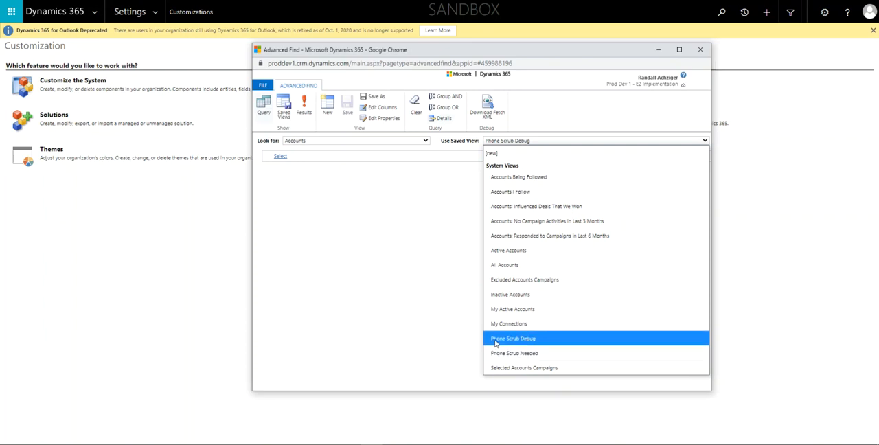
left_click(541, 338)
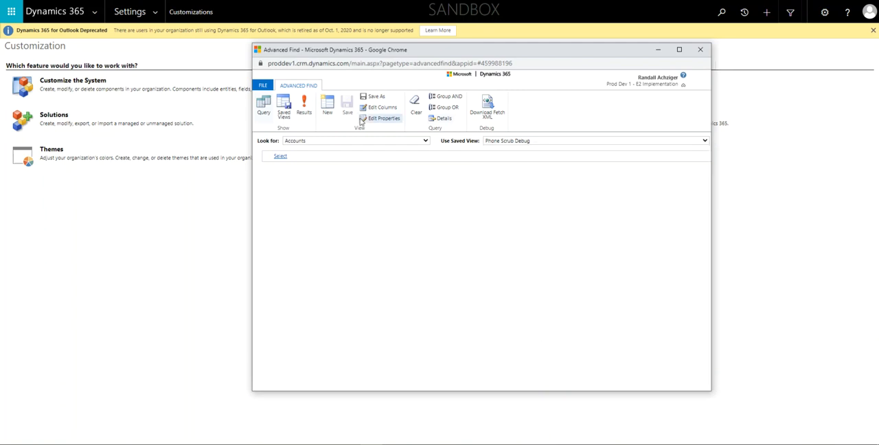
left_click(304, 103)
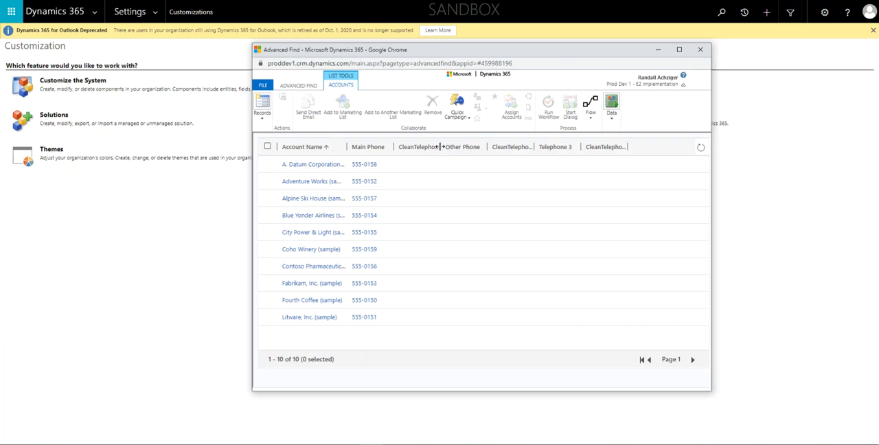
left_click_drag(442, 148, 479, 147)
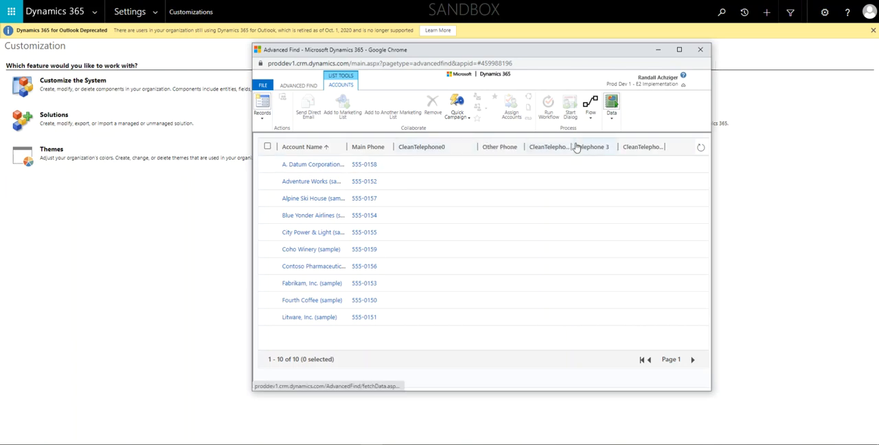
left_click_drag(571, 148, 604, 148)
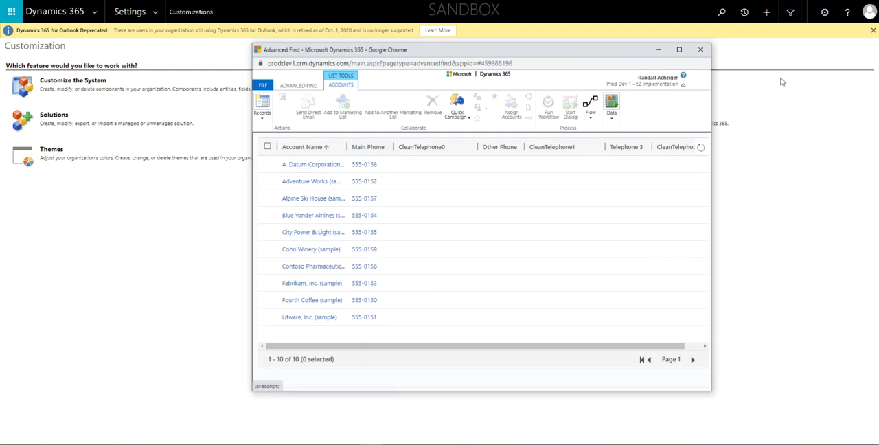
Minimize the query results and open the Contact Center: Phone Scrub Account workflow from the Processes list
left_click(658, 49)
left_click(156, 11)
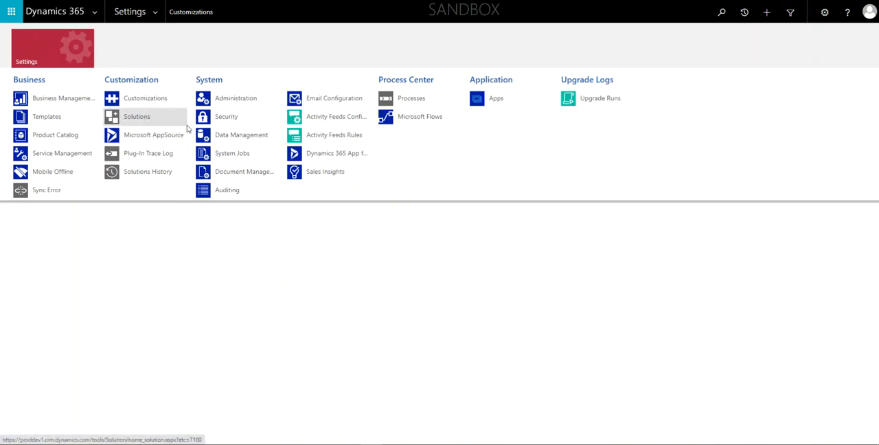
left_click(408, 100)
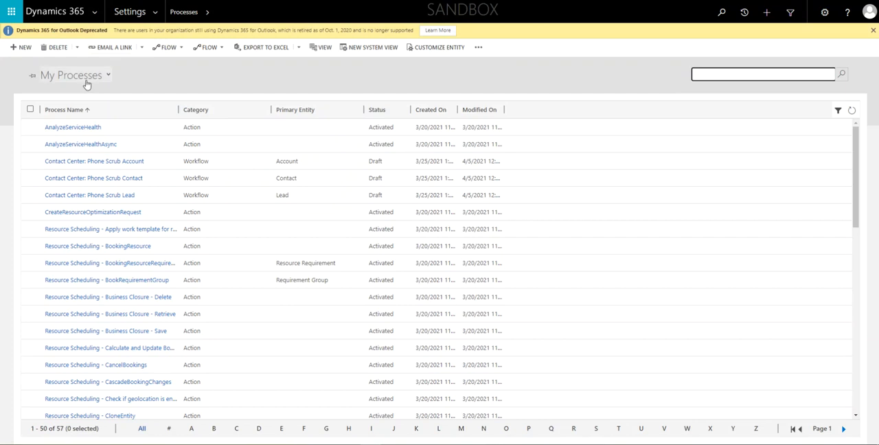
left_click(65, 163)
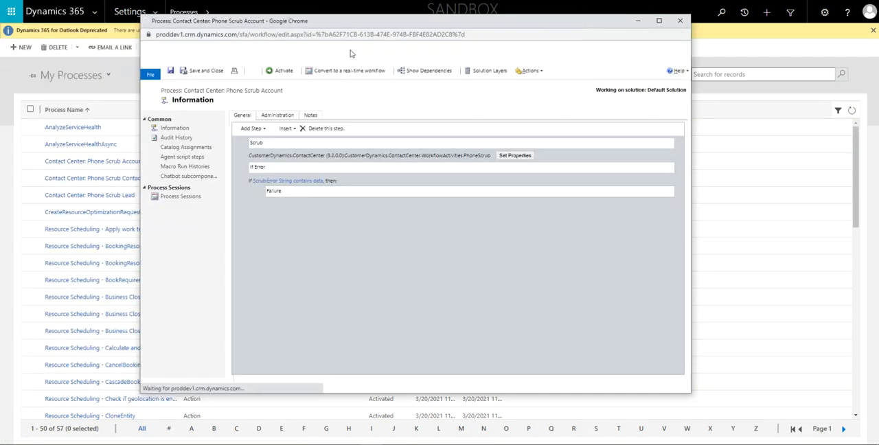
Examine the workflow's start conditions and the fields it monitors for changes, sorting the field list by name, and cancel the field selection
scroll(445, 180, "down", 1)
scroll(447, 183, "down", 2)
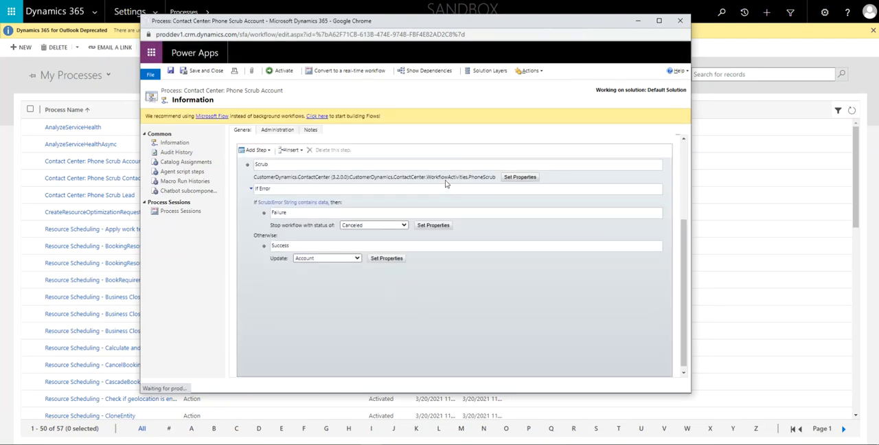
scroll(445, 182, "up", 3)
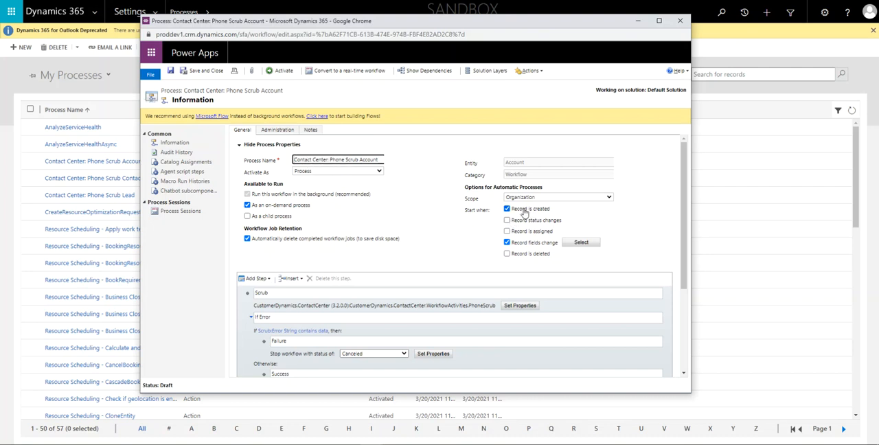
scroll(526, 210, "down", 2)
scroll(522, 212, "up", 2)
left_click(580, 243)
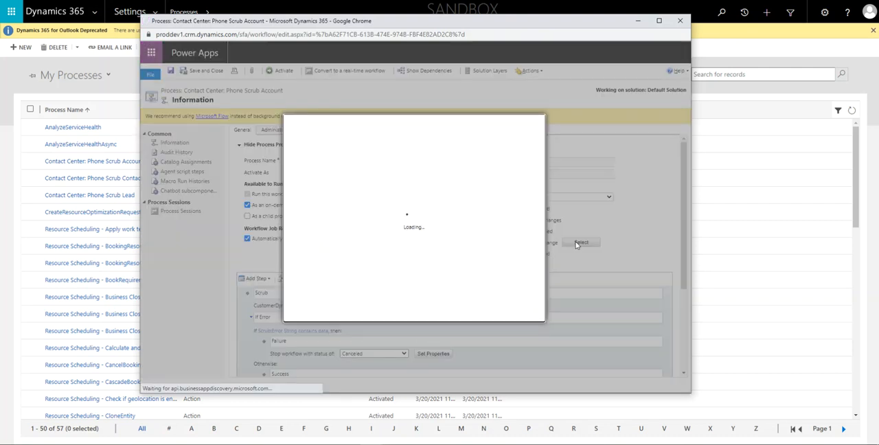
scroll(433, 224, "down", 15)
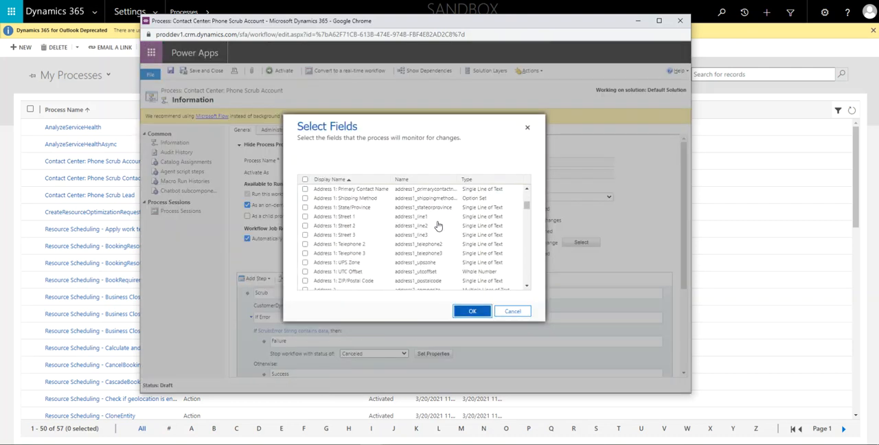
scroll(438, 225, "down", 10)
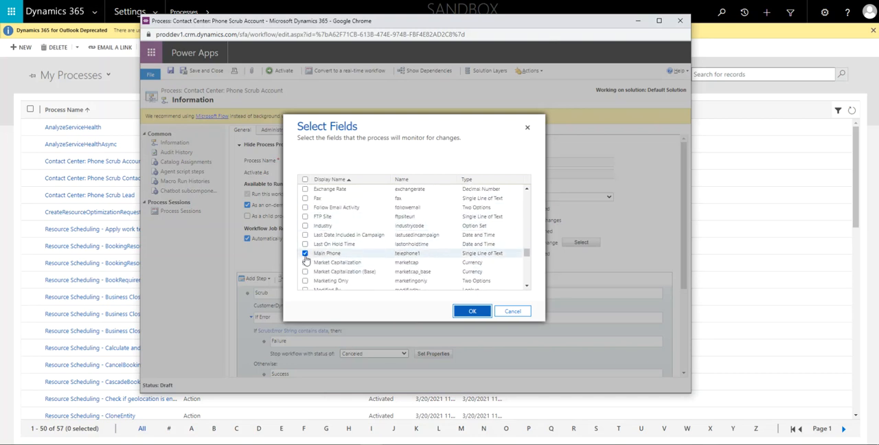
scroll(333, 255, "down", 5)
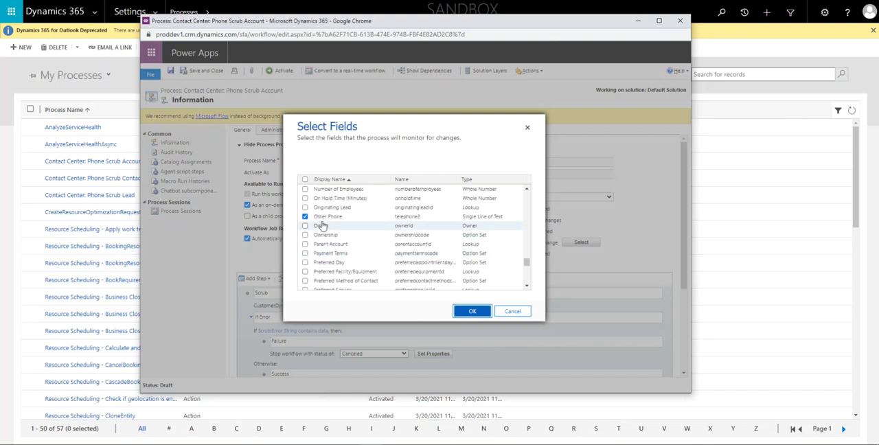
left_click(426, 182)
scroll(416, 229, "down", 10)
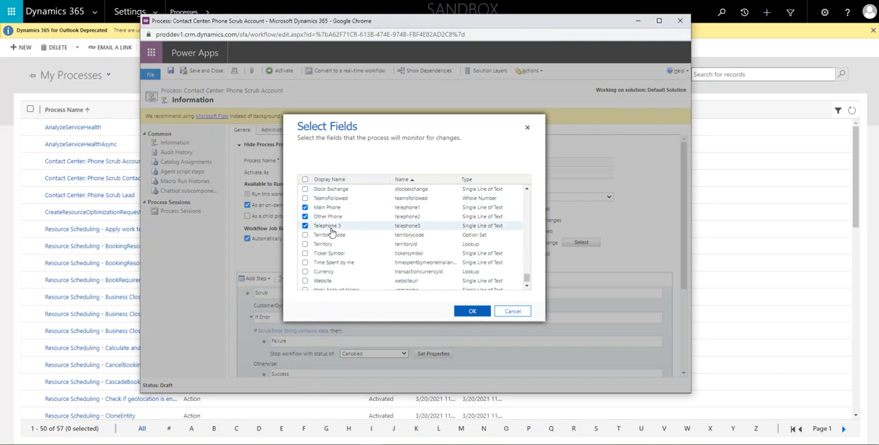
left_click(508, 312)
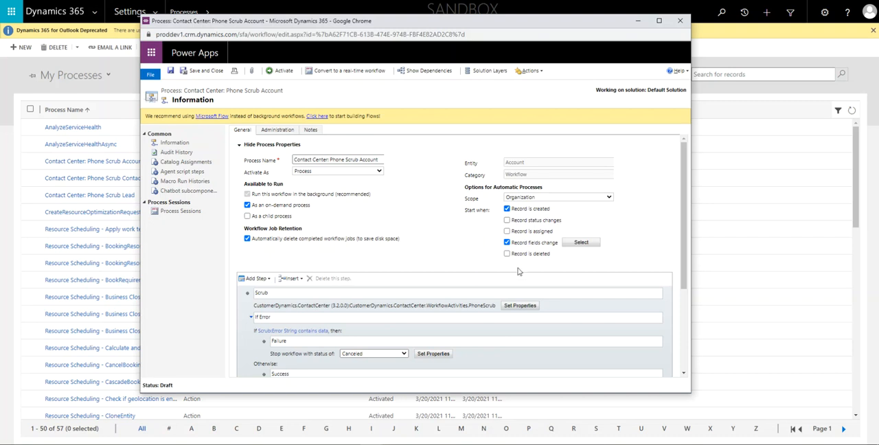
Open the Scrub step's input properties in a maximized window and examine the scrub type, country code and phone inputs
scroll(316, 221, "down", 2)
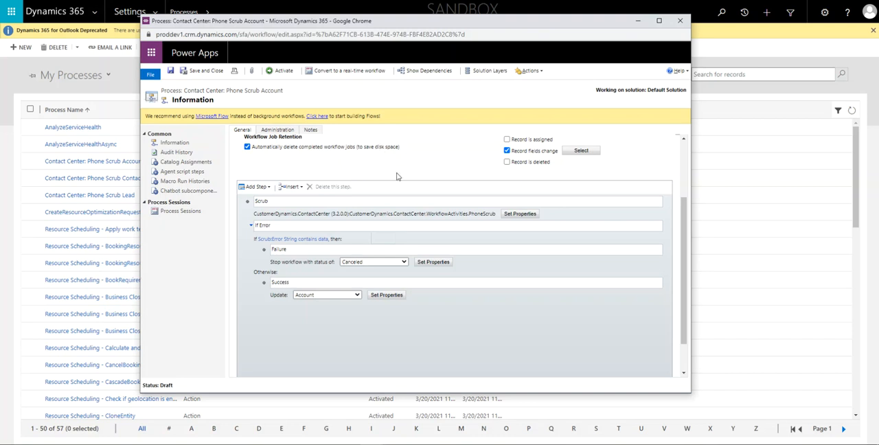
scroll(541, 198, "up", 3)
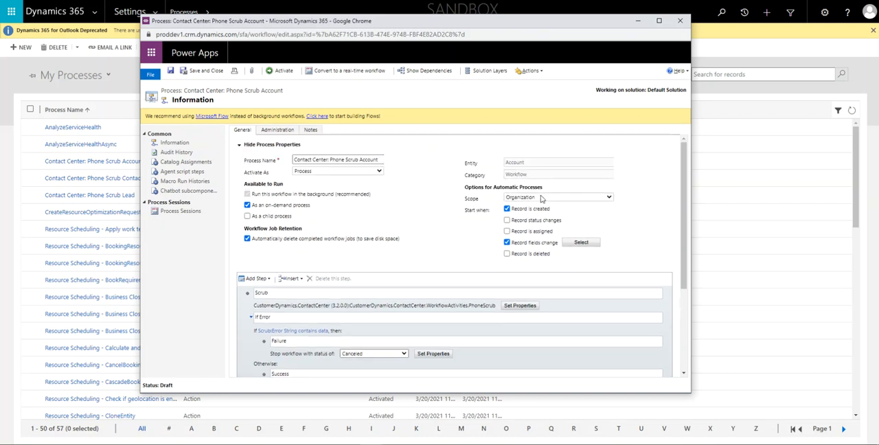
scroll(541, 198, "down", 2)
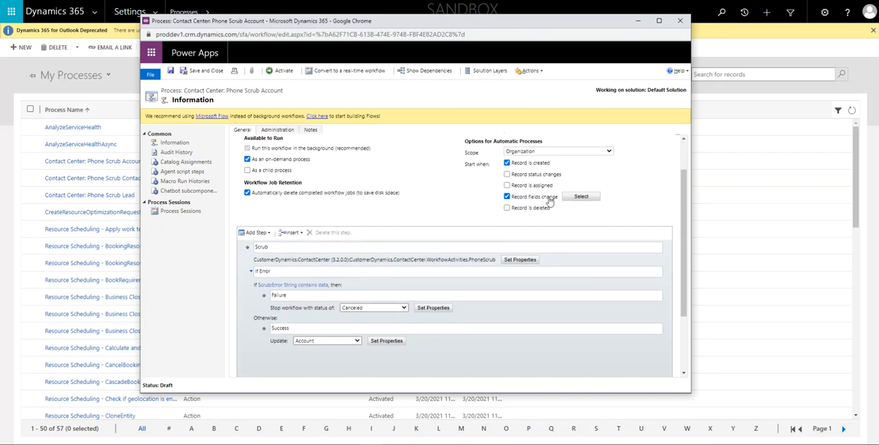
left_click(525, 267)
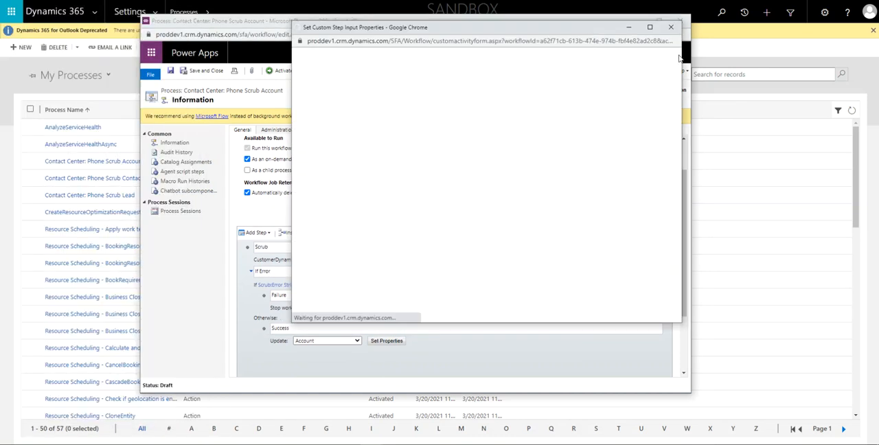
left_click(650, 27)
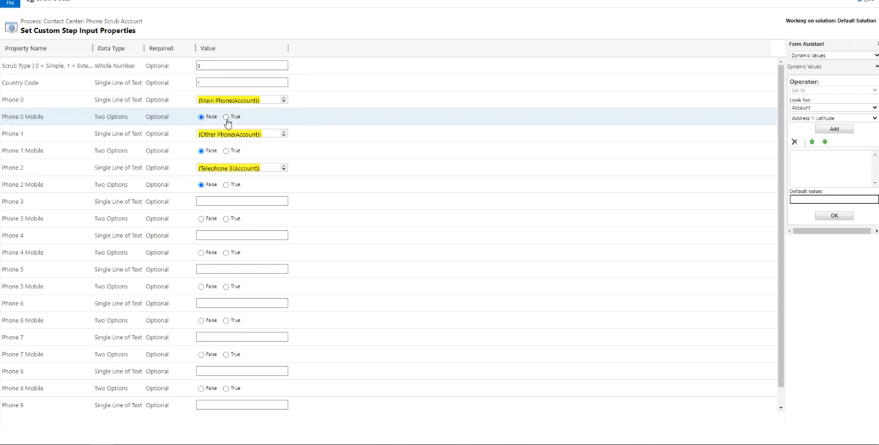
left_click(205, 83)
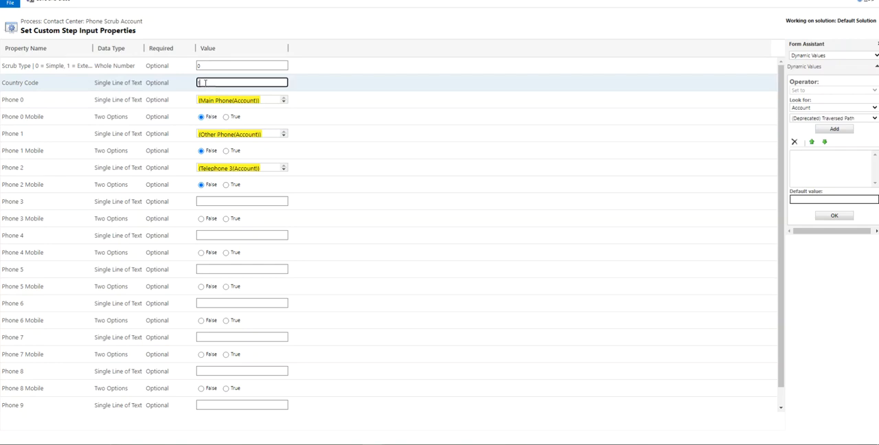
left_click(208, 65)
left_click_drag(214, 66, 173, 69)
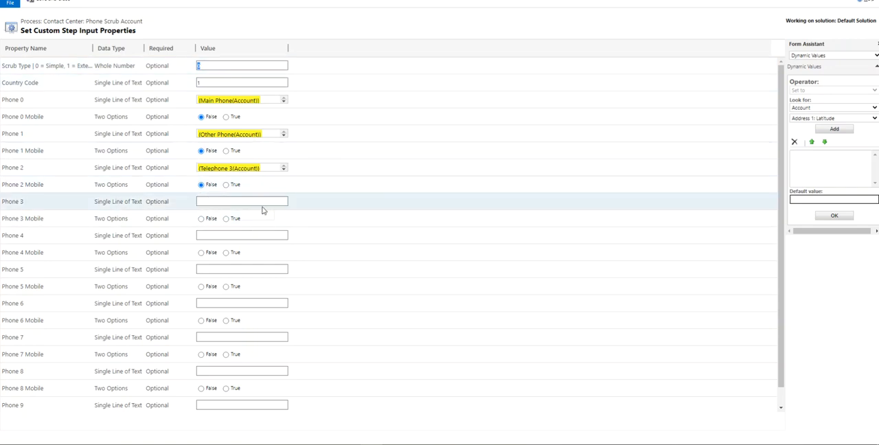
left_click(241, 201)
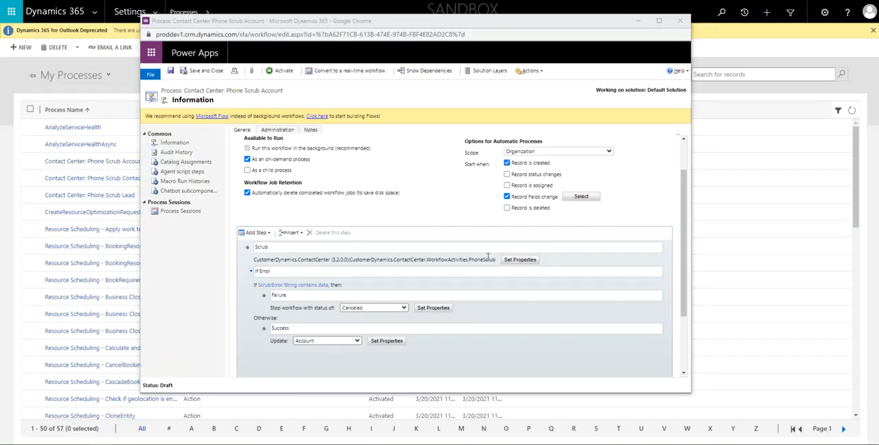
Close the Scrub inputs and open the properties of the Success step's Account update in a maximized window
scroll(388, 301, "down", 5)
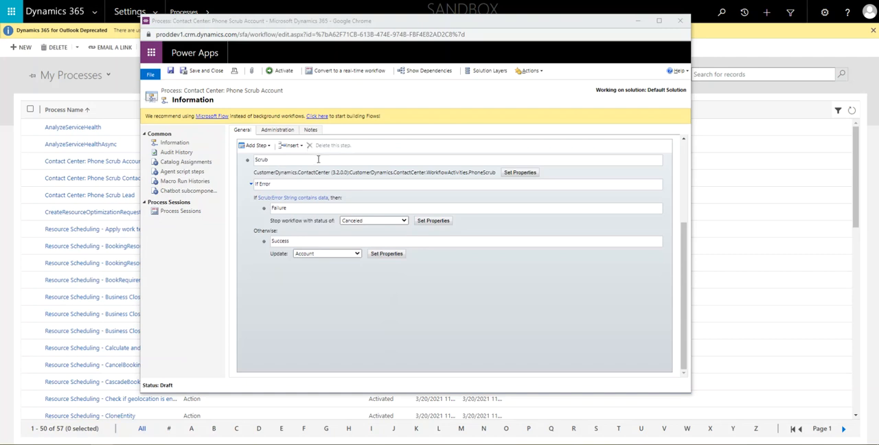
left_click_drag(259, 176, 499, 177)
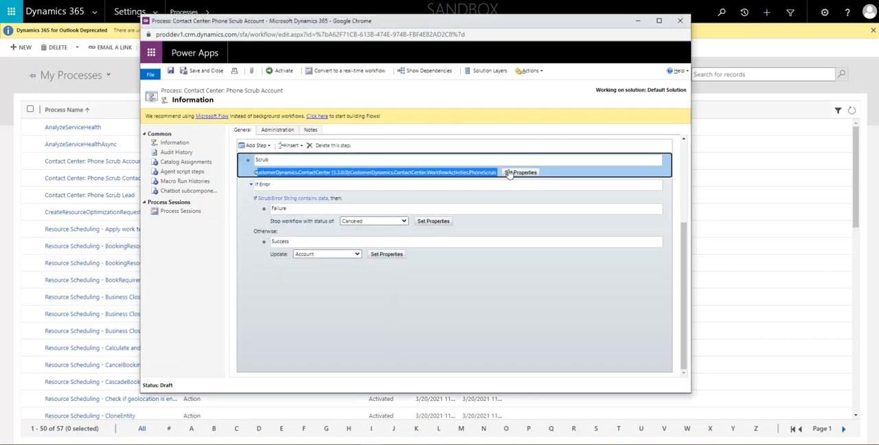
left_click(390, 255)
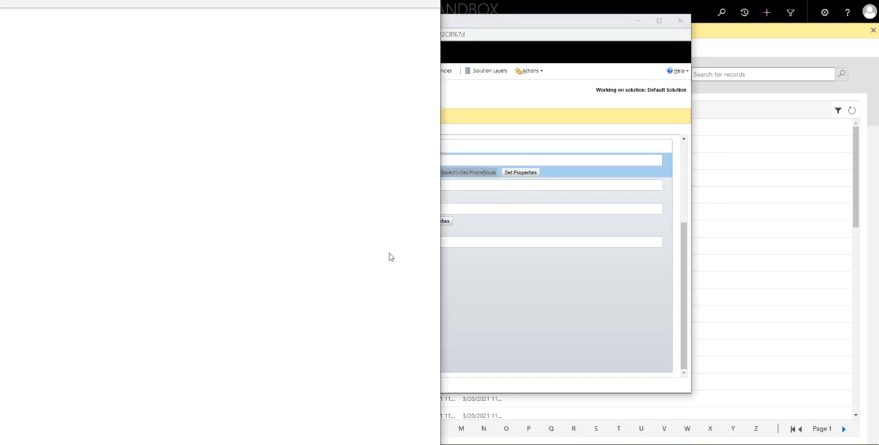
left_click_drag(309, 1, 519, 5)
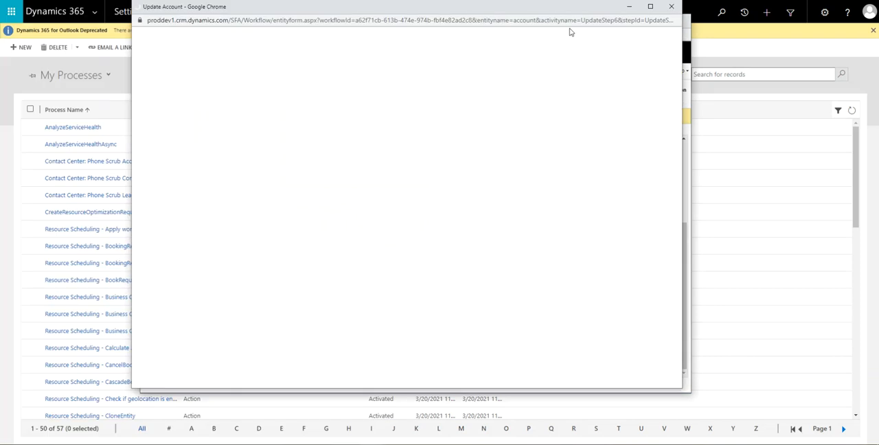
left_click(649, 8)
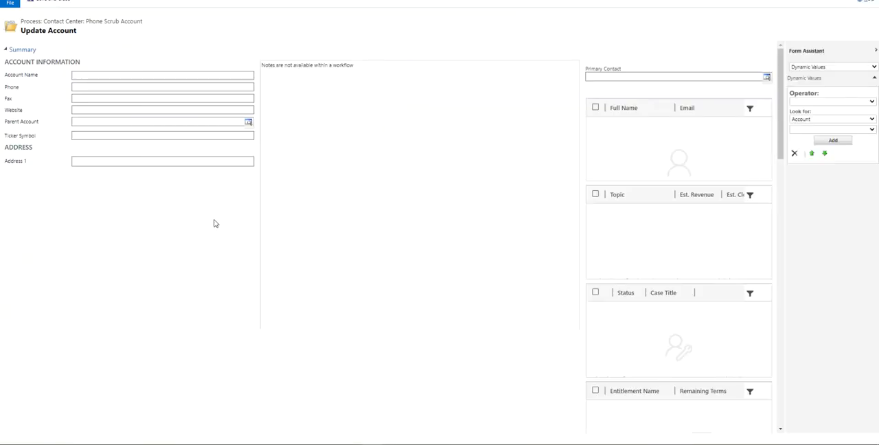
Examine how the Success step's account update maps the CleanTelephone fields to the Scrub outputs, and close the workflow windows
scroll(218, 171, "down", 5)
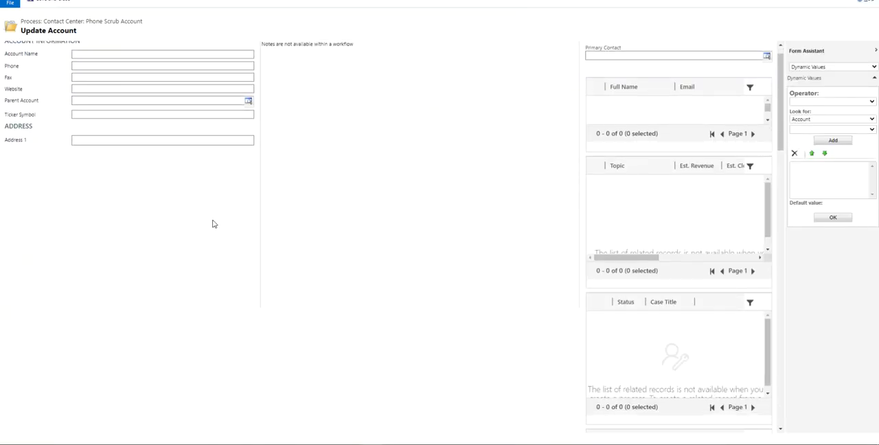
scroll(228, 215, "down", 12)
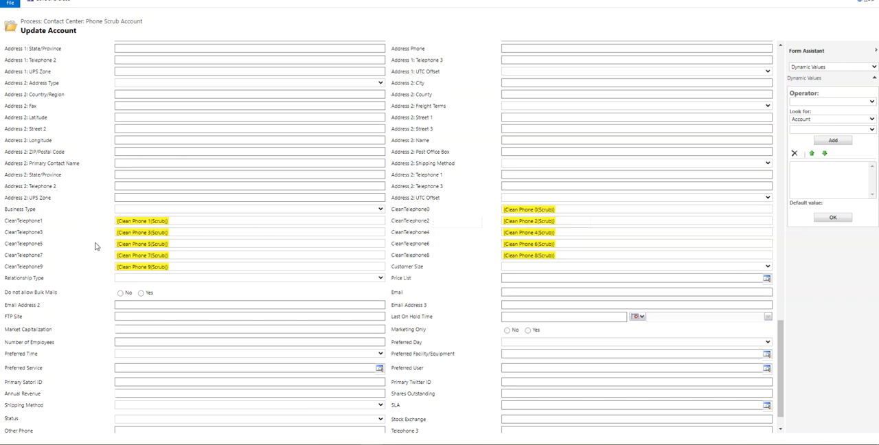
scroll(122, 252, "up", 1)
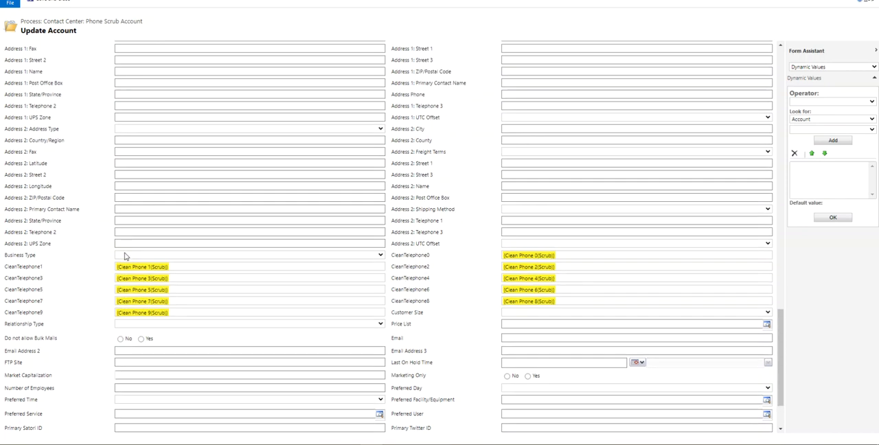
scroll(125, 255, "down", 1)
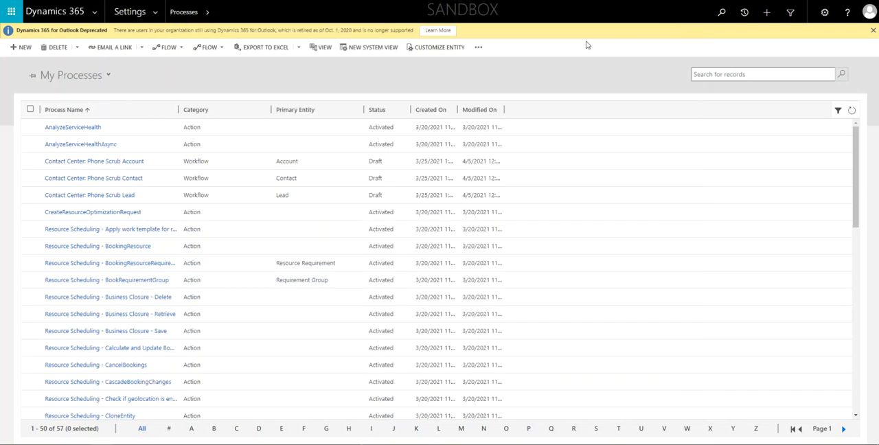
left_click(680, 21)
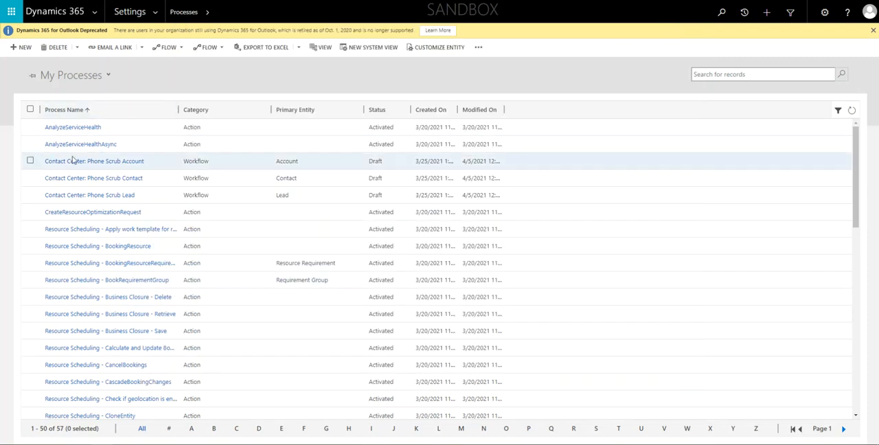
Activate the Contact Center: Phone Scrub Account, Phone Scrub Contact and Phone Scrub Lead workflows together
left_click(31, 162)
left_click(30, 177)
left_click(30, 195)
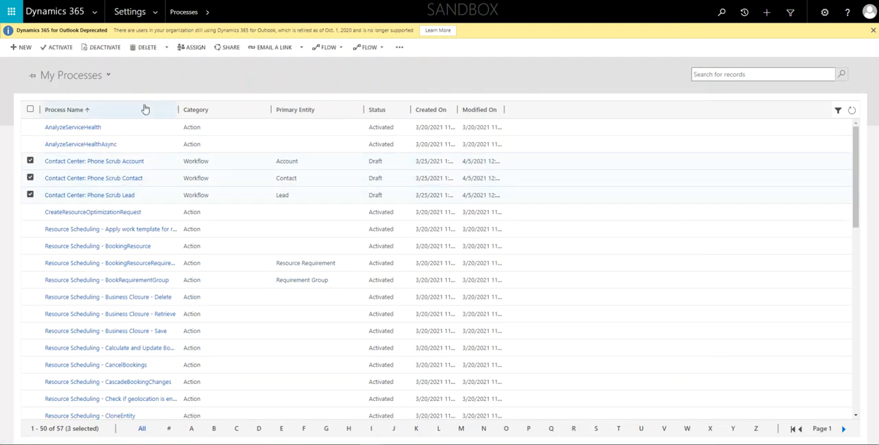
left_click(66, 47)
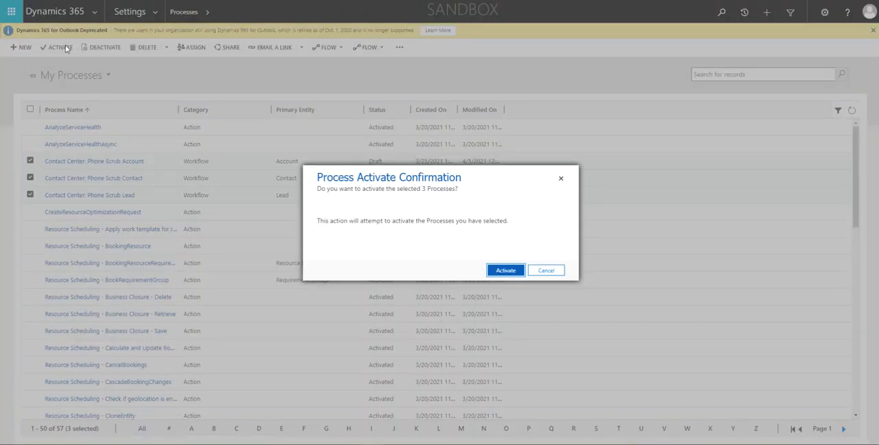
left_click(508, 269)
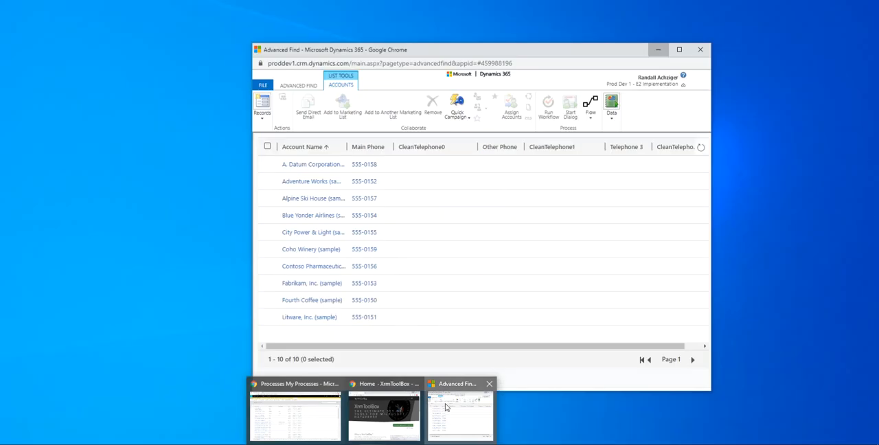
Refresh the Advanced Find account results, open the A. Datum Corporation (sample) record and collapse its Contact Center e2 Agent pane
left_click(461, 412)
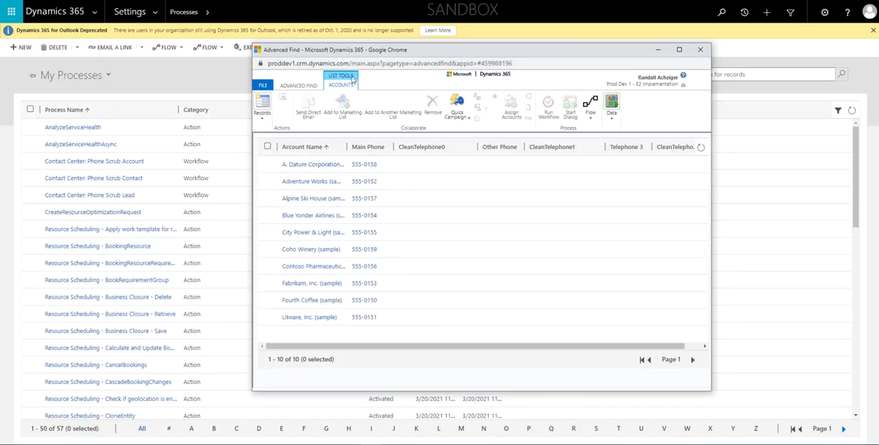
left_click(700, 148)
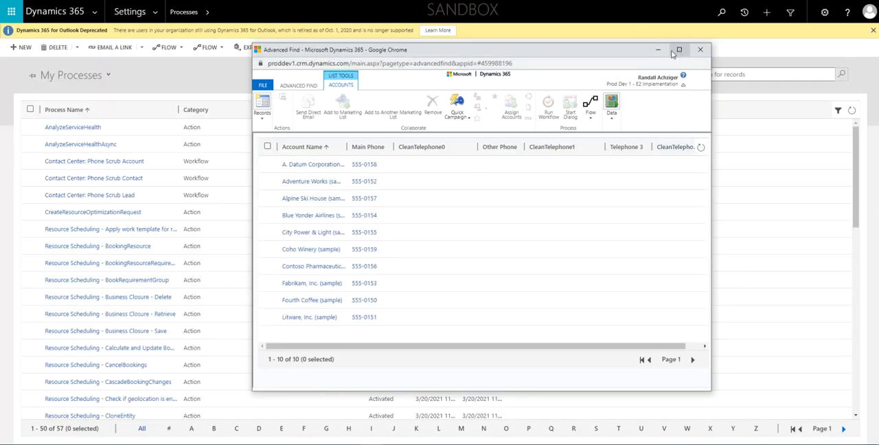
left_click(311, 166)
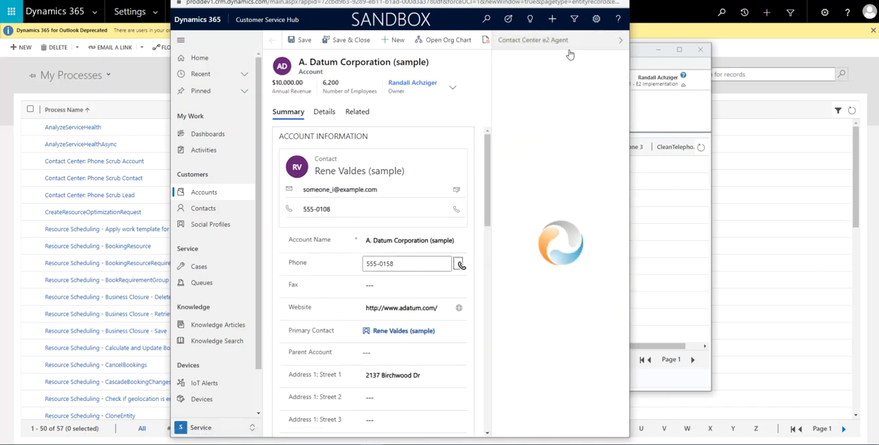
left_click(619, 41)
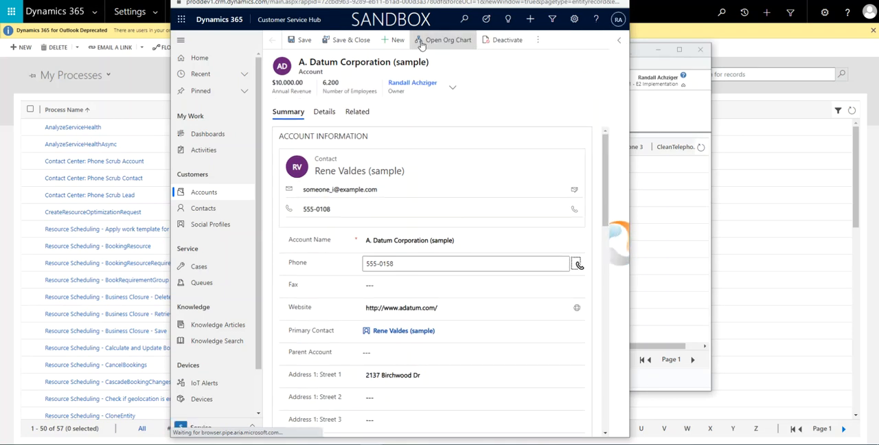
Run the Contact Center: Phone Scrub Account workflow on the open account, moving the Advanced Find window aside before confirming
left_click(538, 40)
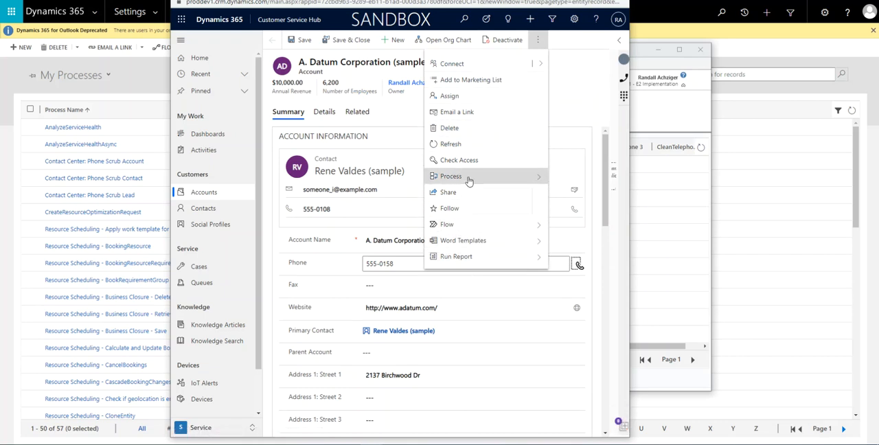
left_click(533, 226)
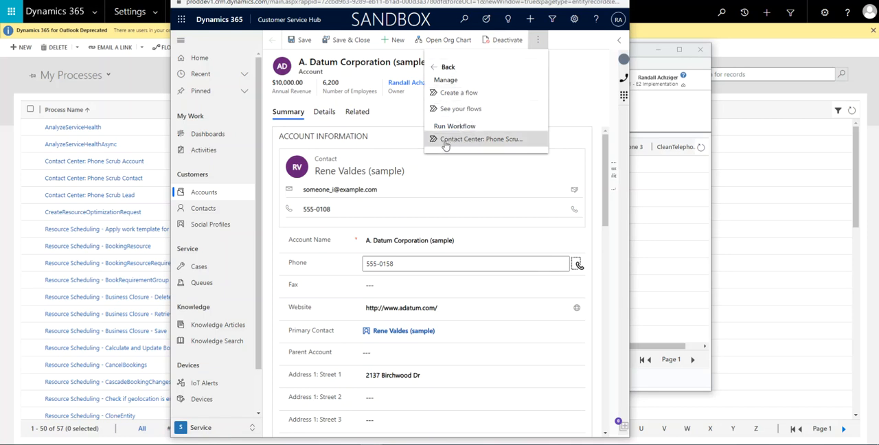
left_click(504, 141)
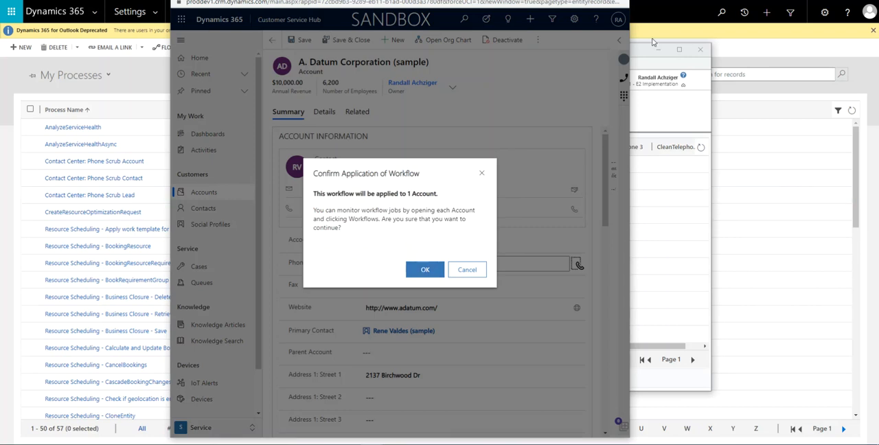
left_click(643, 49)
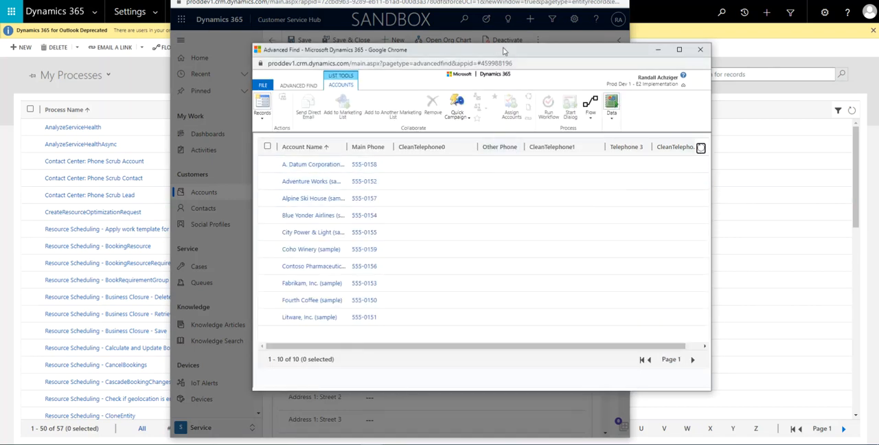
left_click_drag(503, 50, 586, 56)
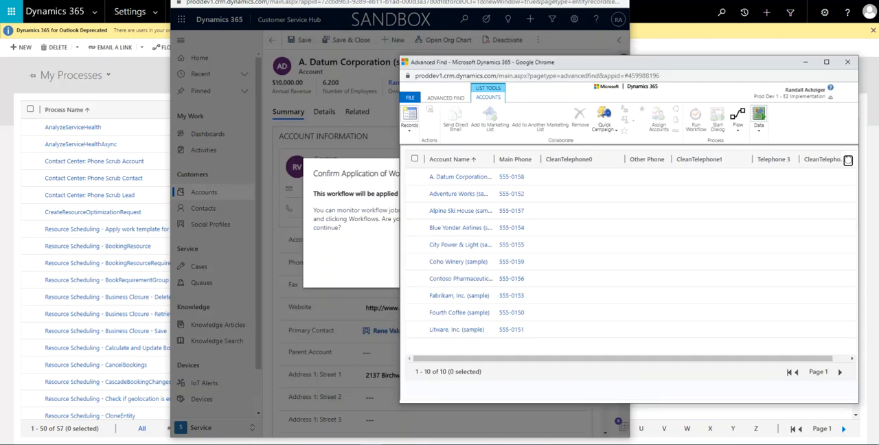
left_click(350, 29)
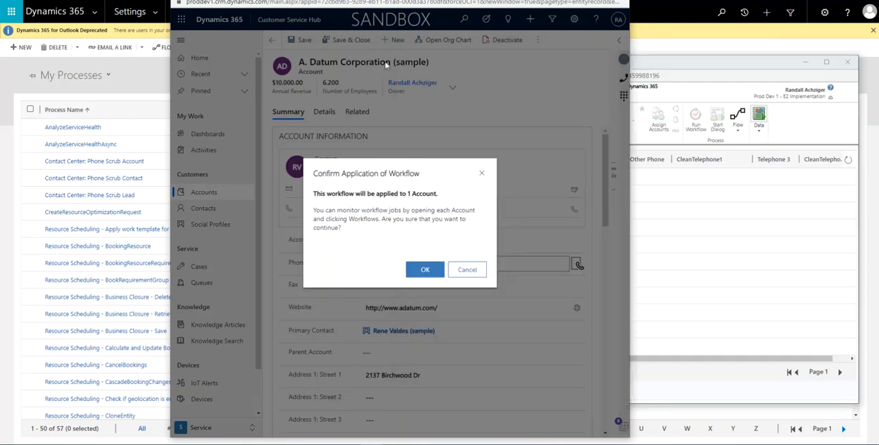
left_click(421, 270)
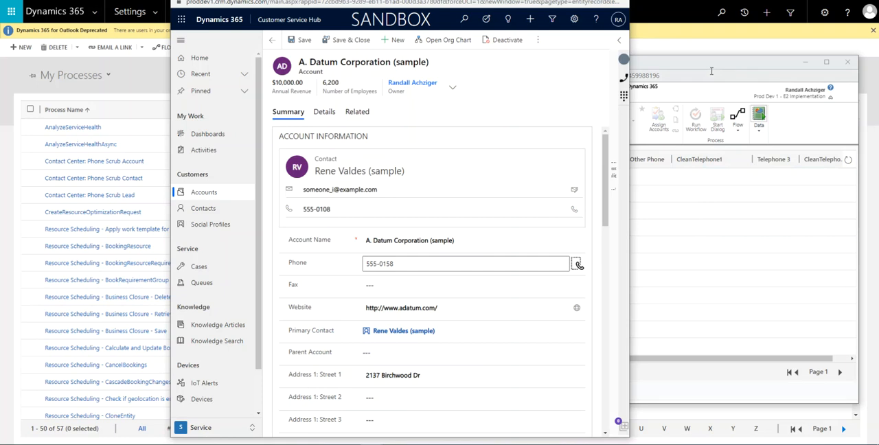
Refresh the Advanced Find results until the workflow has run, and check the CleanTelephone0 value for A. Datum Corporation
left_click(711, 71)
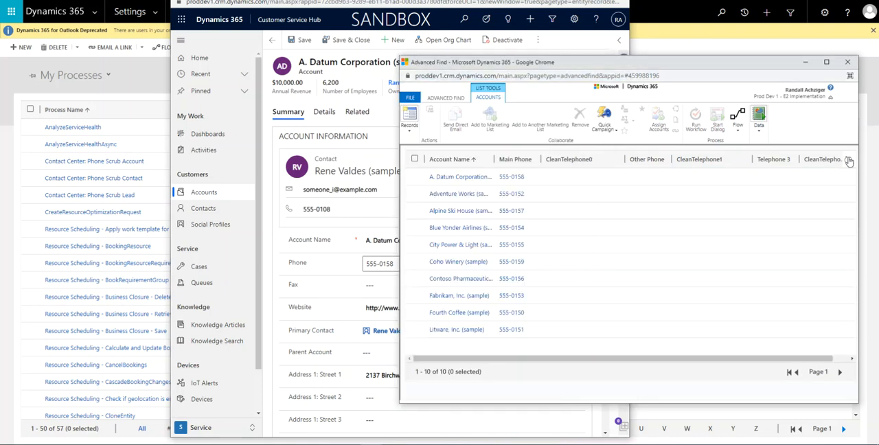
left_click(848, 160)
left_click(848, 160)
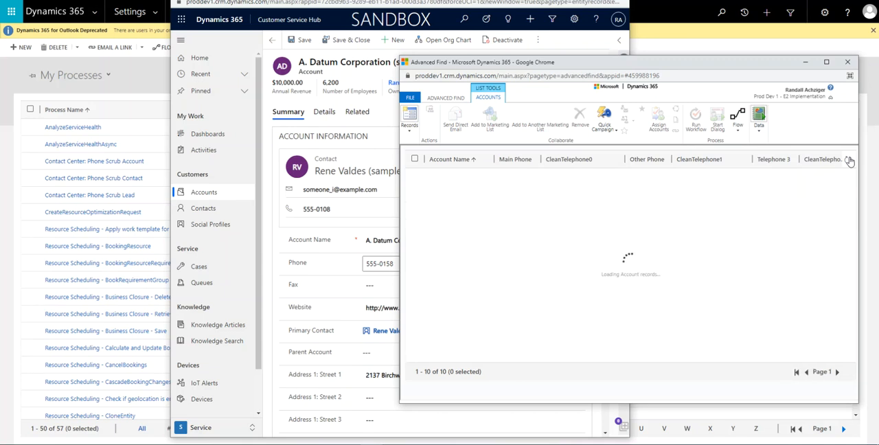
left_click(848, 160)
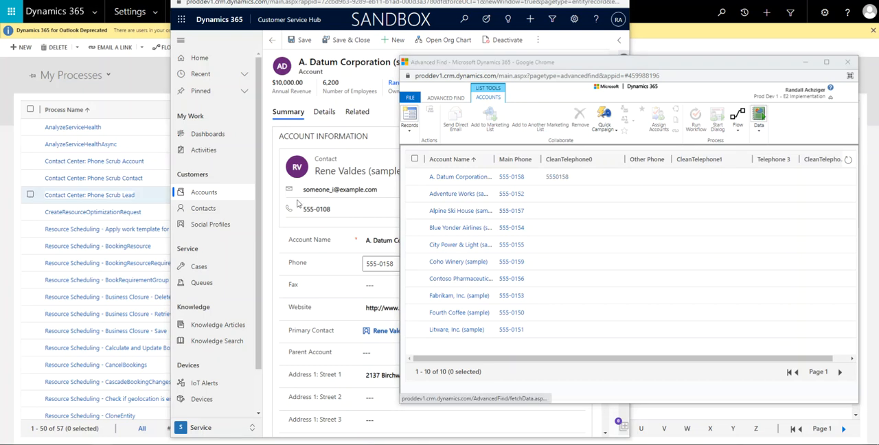
left_click(849, 163)
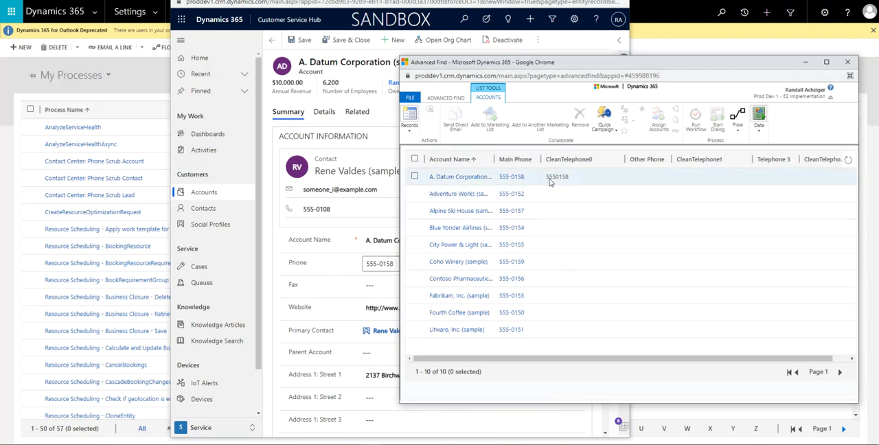
Add the area code (901) in front of the A. Datum Corporation account's phone number and save the record
left_click(268, 240)
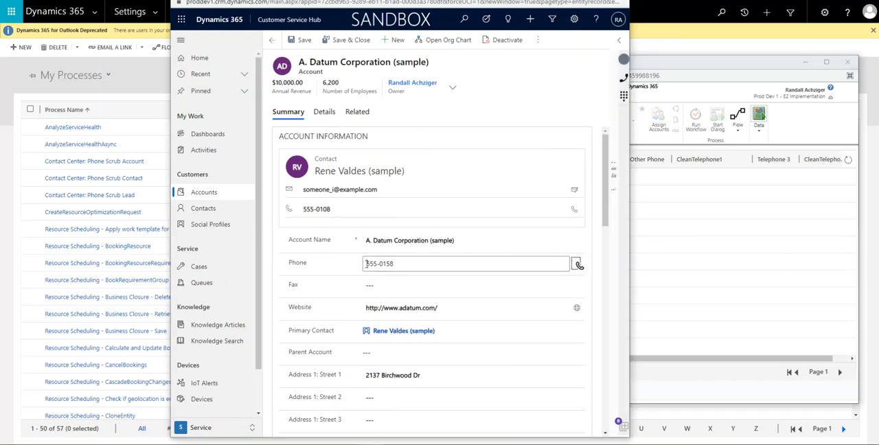
type("(901")
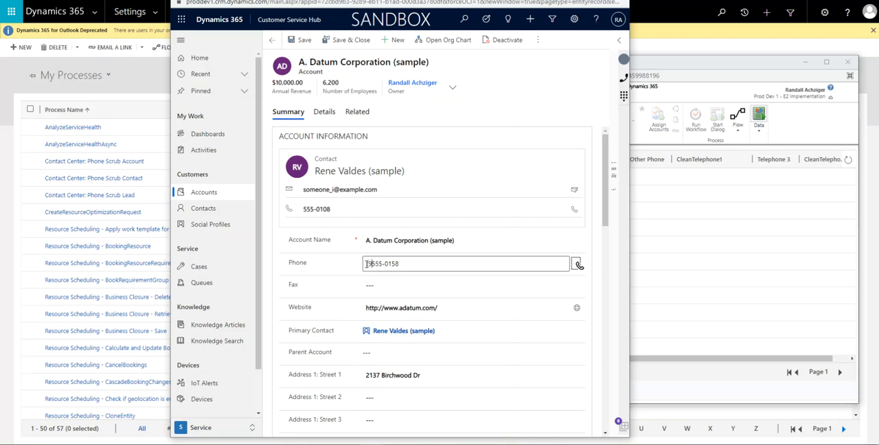
type(")")
scroll(529, 373, "down", 1)
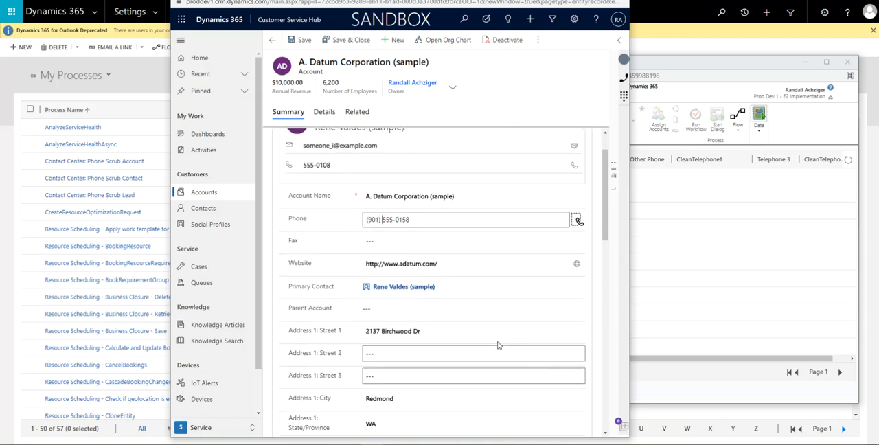
scroll(421, 299, "down", 5)
scroll(421, 299, "up", 6)
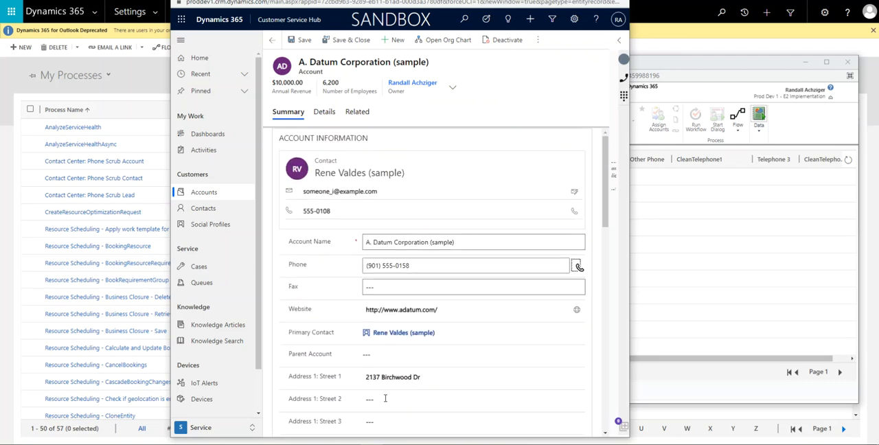
scroll(418, 334, "down", 4)
scroll(415, 323, "up", 4)
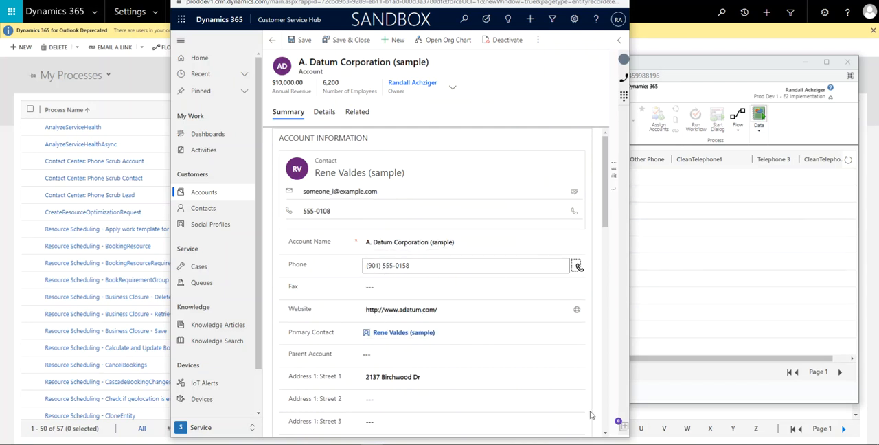
scroll(515, 245, "down", 2)
scroll(516, 248, "up", 1)
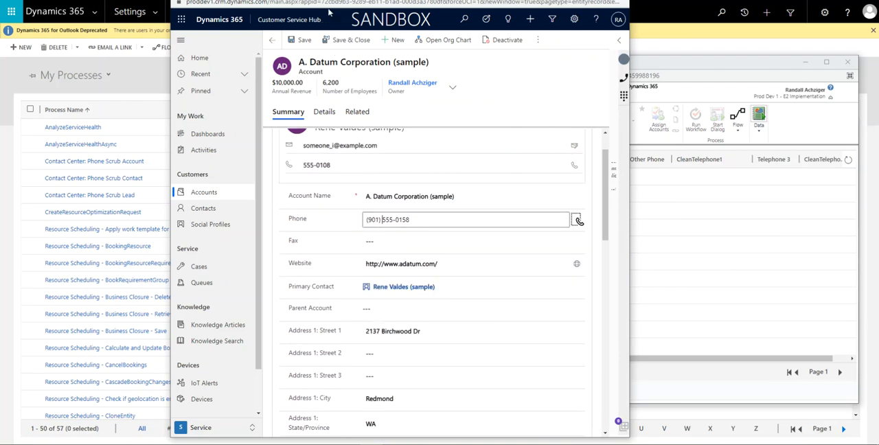
left_click(300, 42)
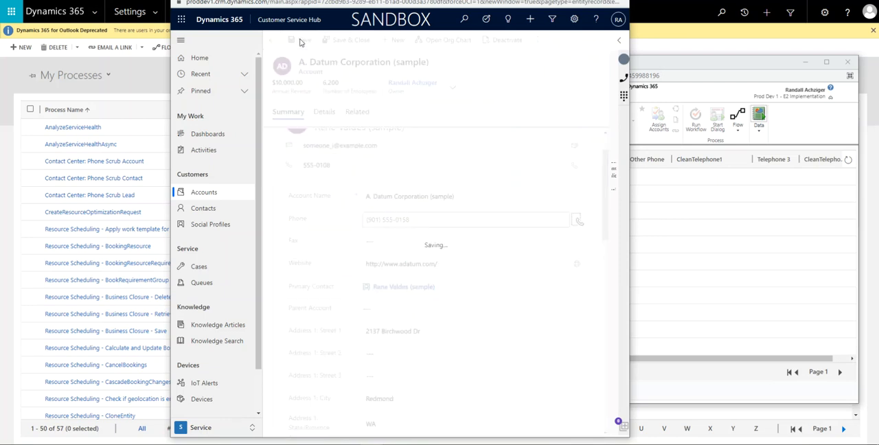
Refresh the Advanced Find results again to check CleanTelephone0 against the edited main phone of A. Datum Corporation
left_click(848, 162)
left_click(848, 160)
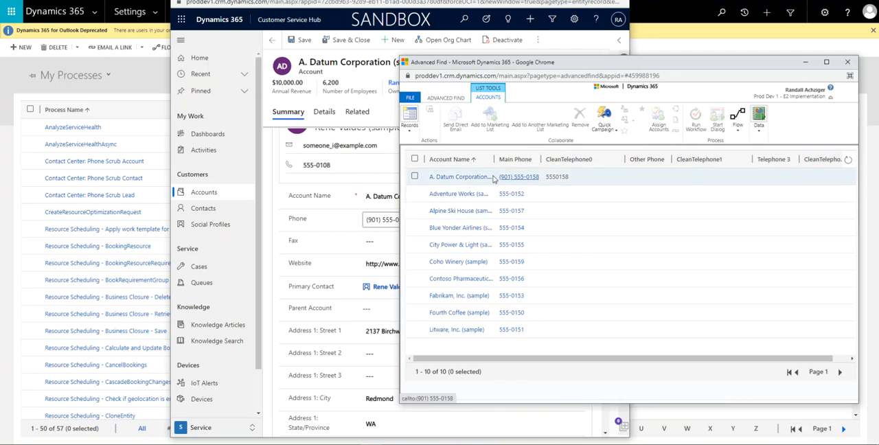
left_click(849, 160)
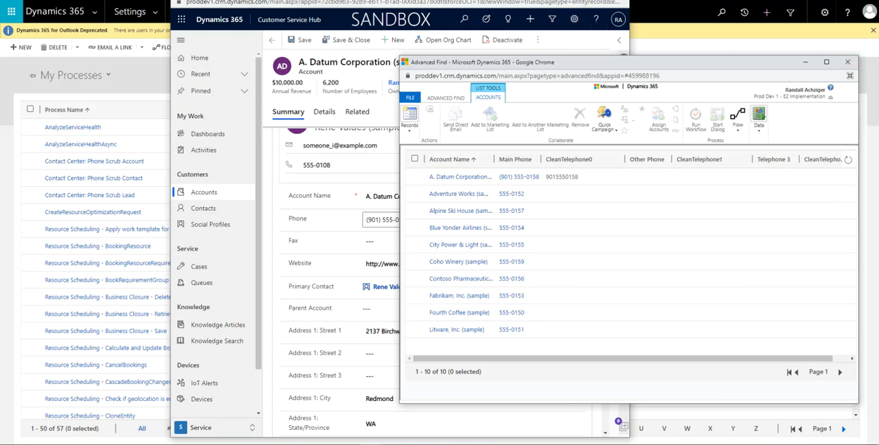
Run the Phone Scrub Needed saved view for accounts in Advanced Find, and review its filter criteria and results
left_click(577, 0)
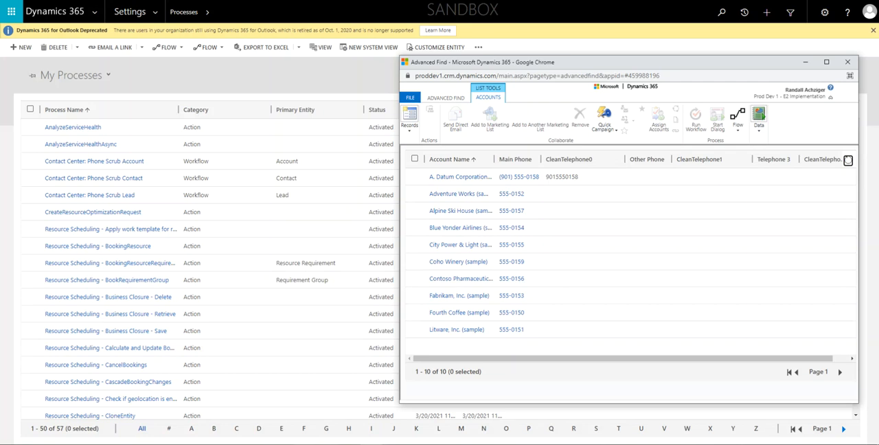
left_click(461, 98)
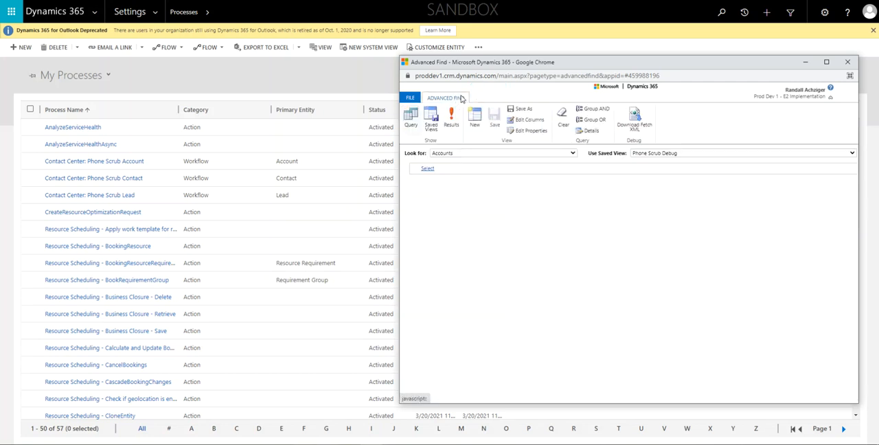
left_click(680, 153)
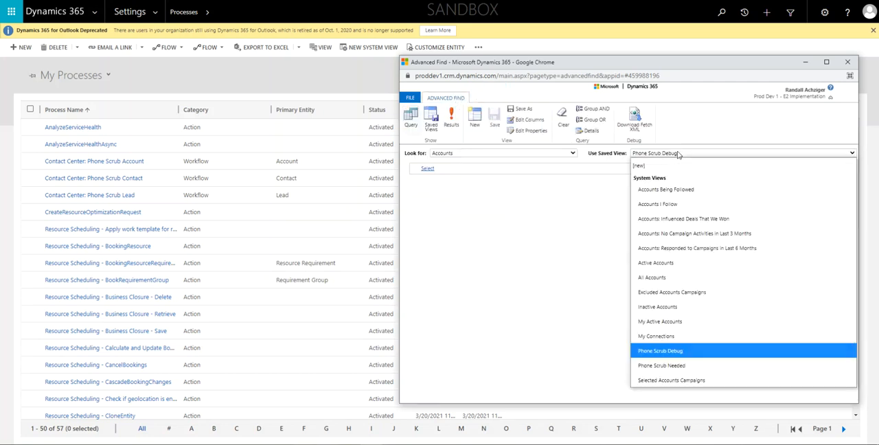
left_click(645, 372)
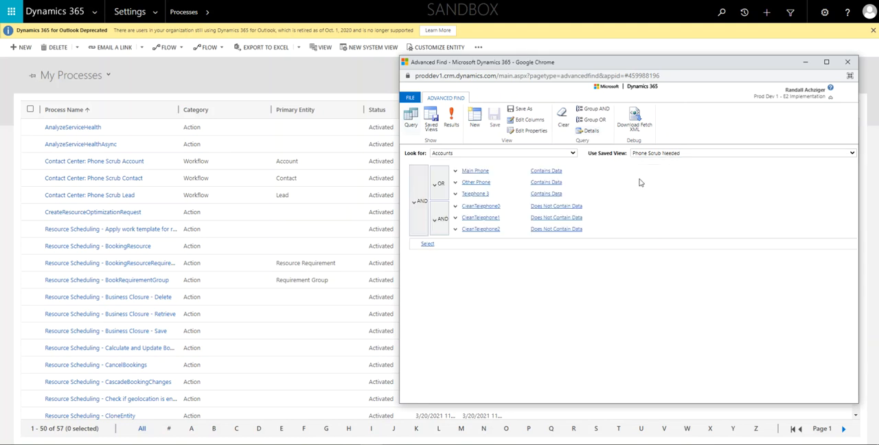
left_click(453, 124)
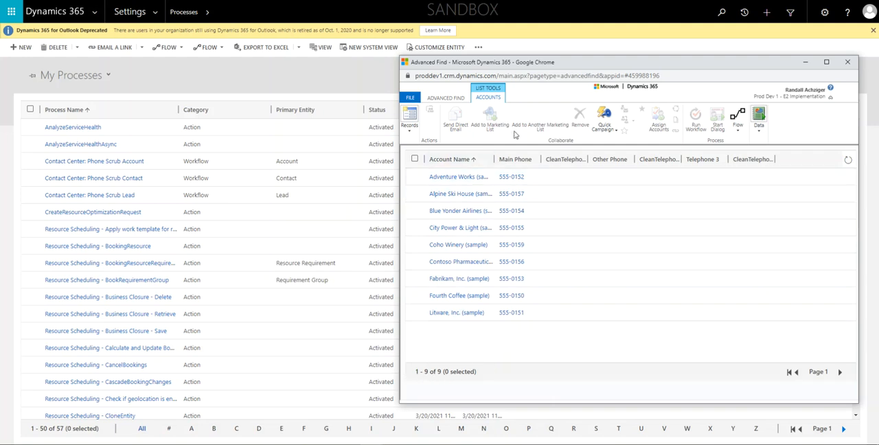
left_click(446, 98)
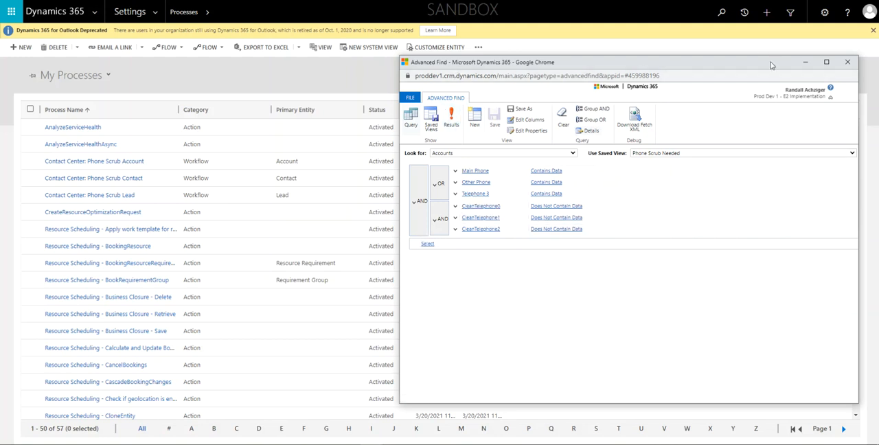
left_click(458, 121)
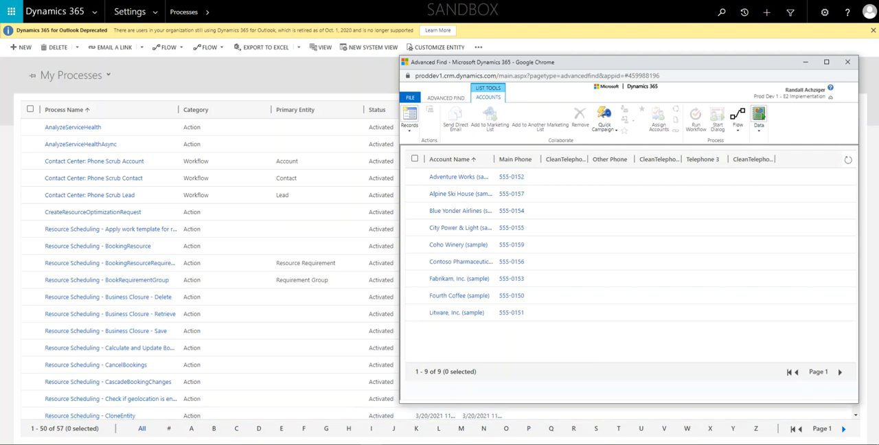
Switch to the XrmToolBox website in Chrome and download the latest version, 1.2021.2.45, saving it as XrmToolbox.zip in Downloads
mouse_move(385, 434)
left_click(377, 415)
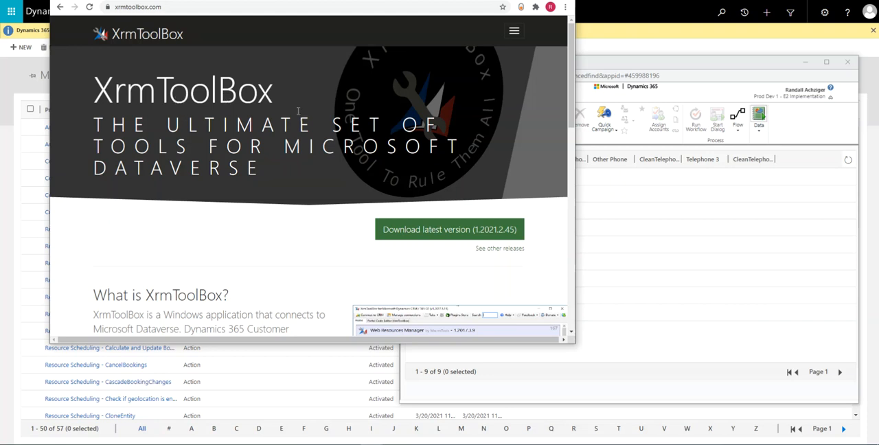
left_click(431, 232)
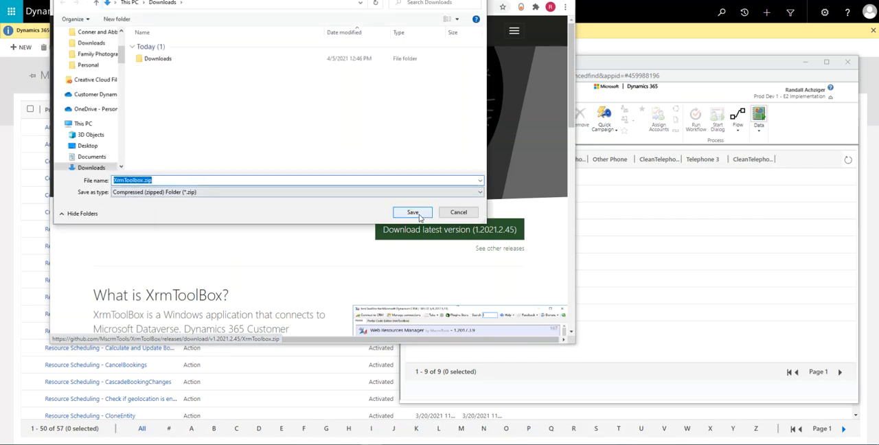
left_click(411, 212)
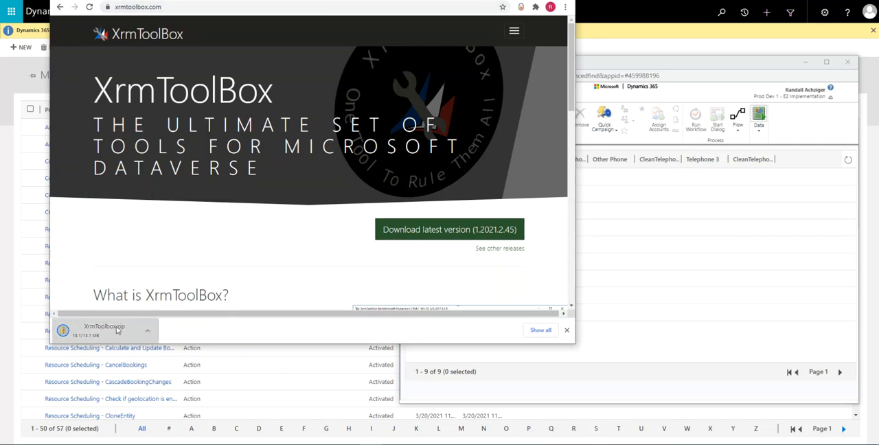
Locate XrmToolbox.zip in the Downloads folder and extract all its files to an XrmToolbox subfolder there
left_click(149, 334)
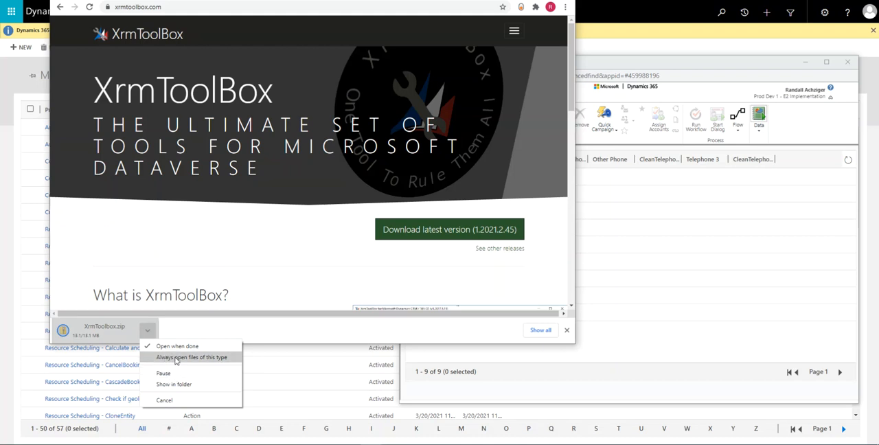
left_click(180, 383)
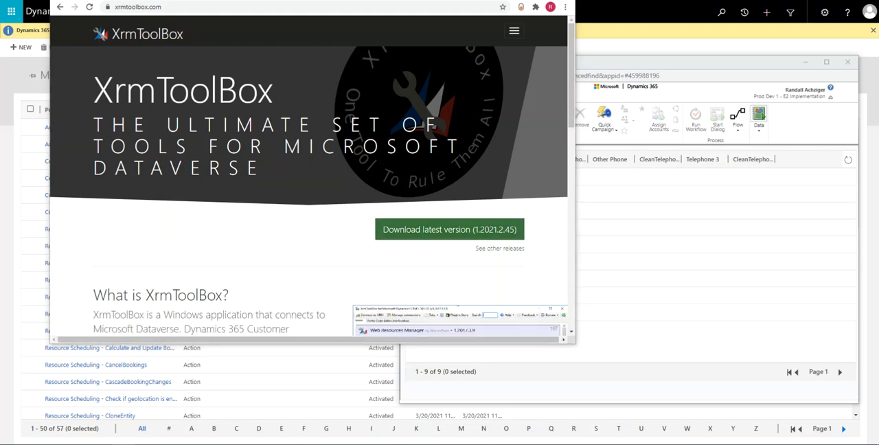
left_click(315, 182)
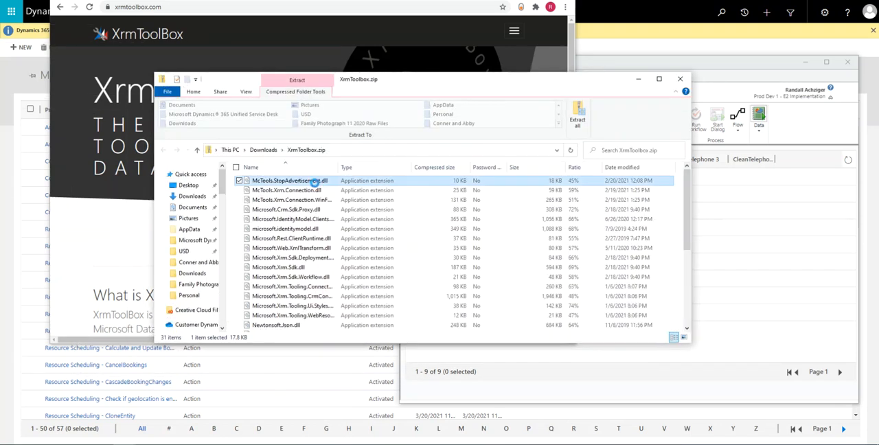
left_click(264, 149)
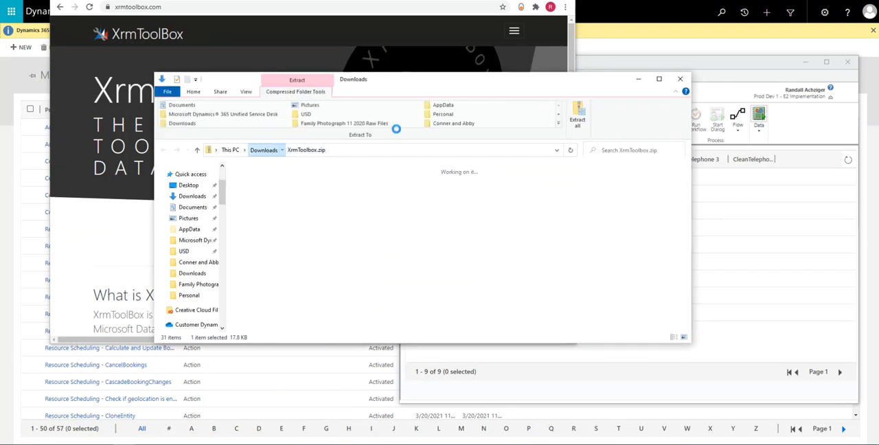
right_click(434, 232)
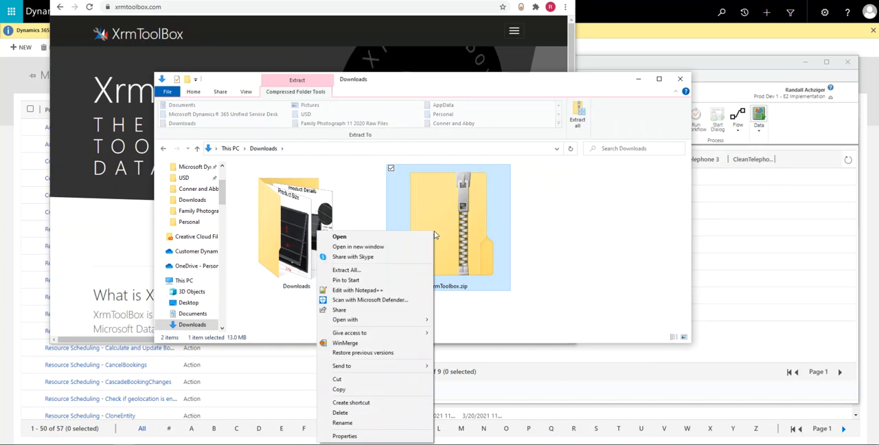
mouse_move(380, 332)
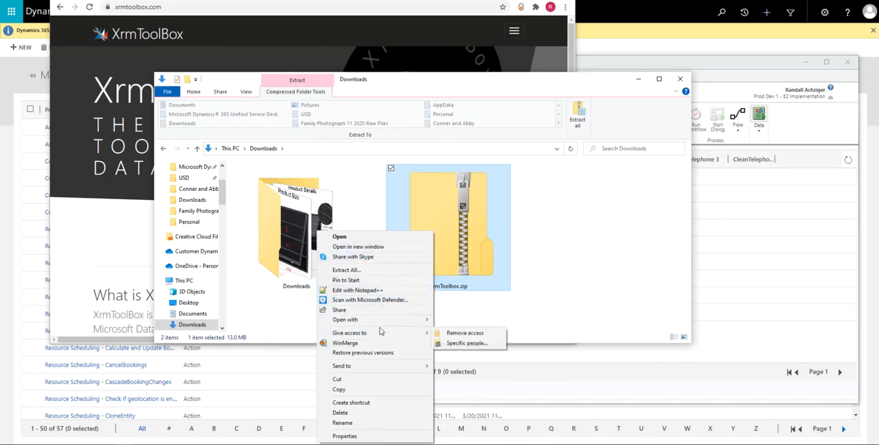
left_click(362, 270)
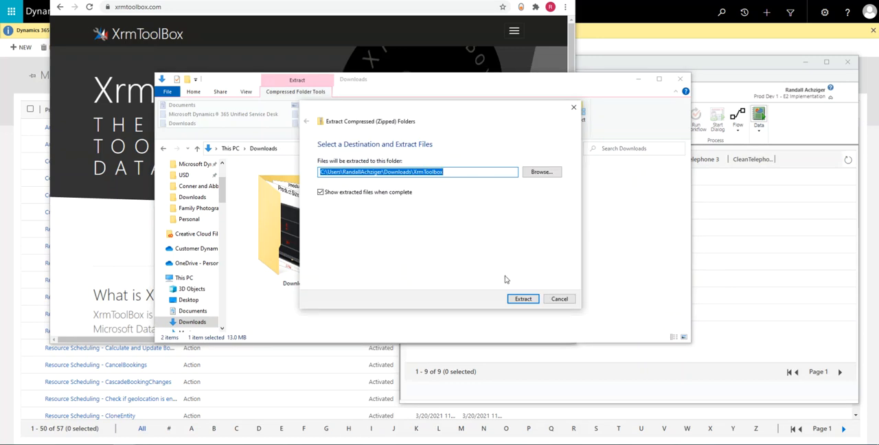
left_click(522, 300)
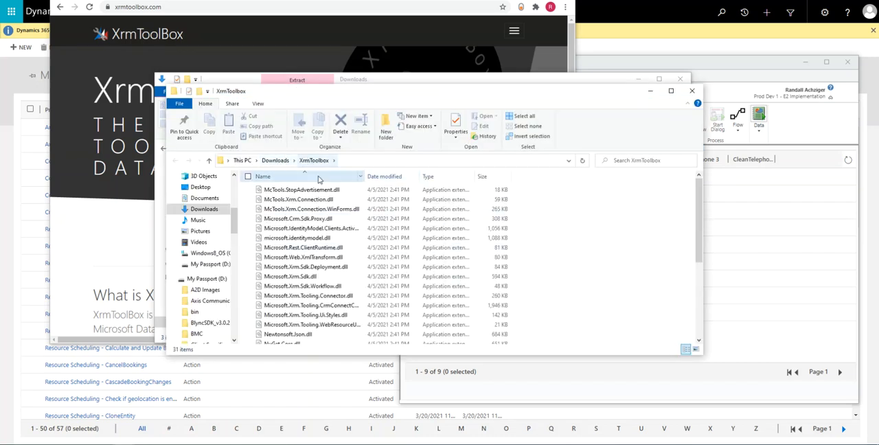
Find XrmToolBox.exe in the extracted XrmToolbox folder
scroll(322, 180, "down", 4)
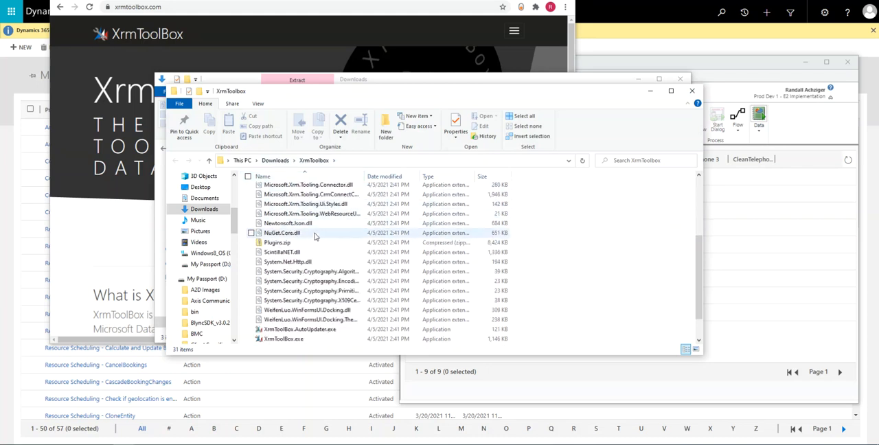
scroll(316, 232, "down", 1)
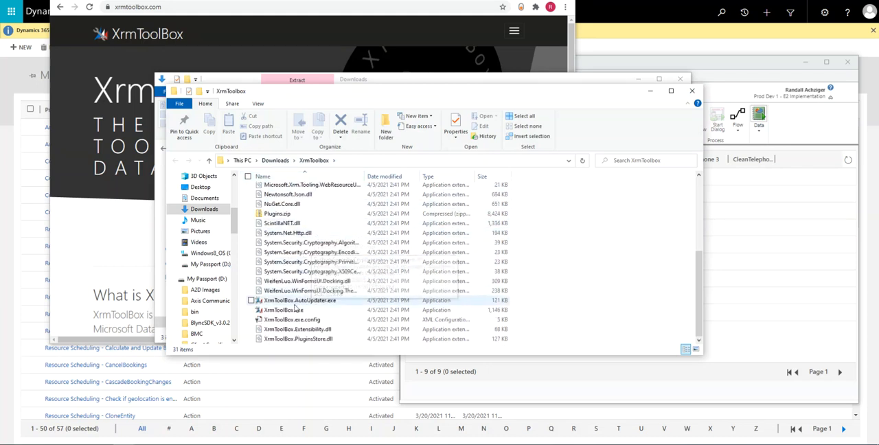